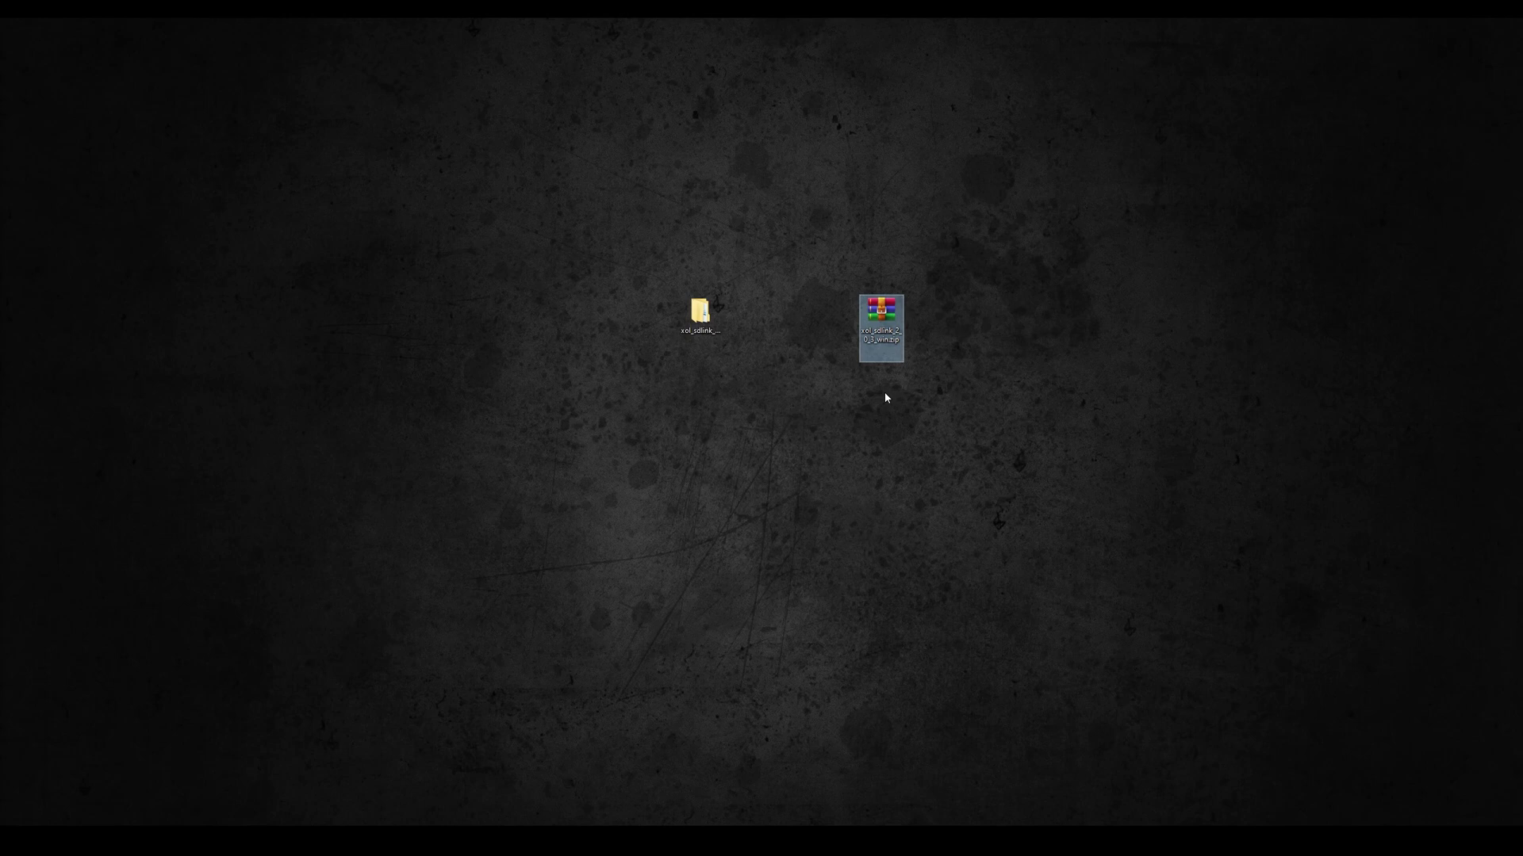
- Copy the xol_sdlink folder into Documents > Allegorithmic > Substance Designer > python > sduserplugins
double_click(701, 311)
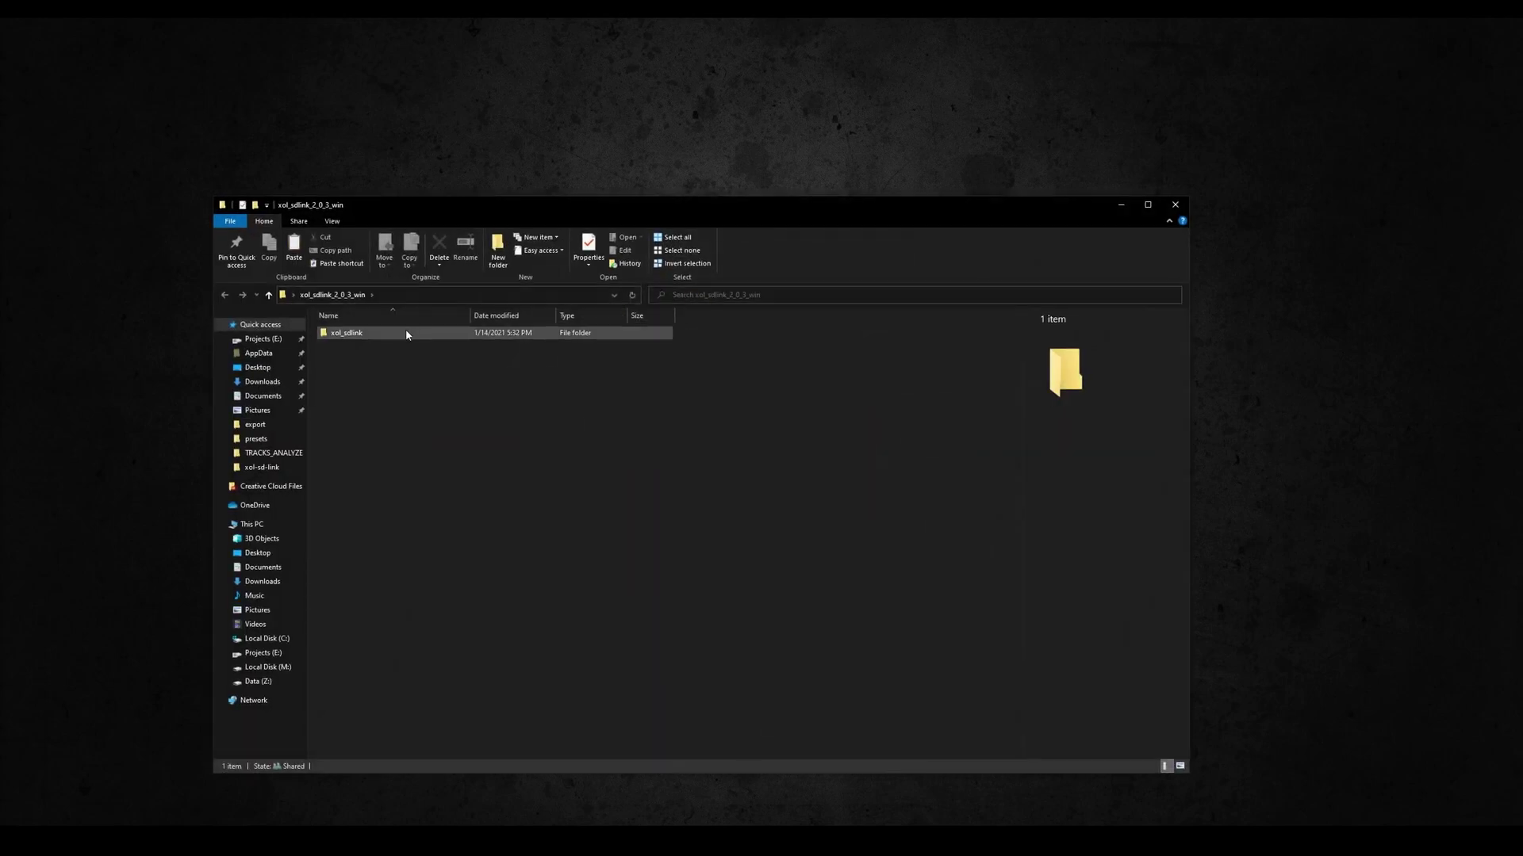
left_click(406, 333)
right_click(406, 333)
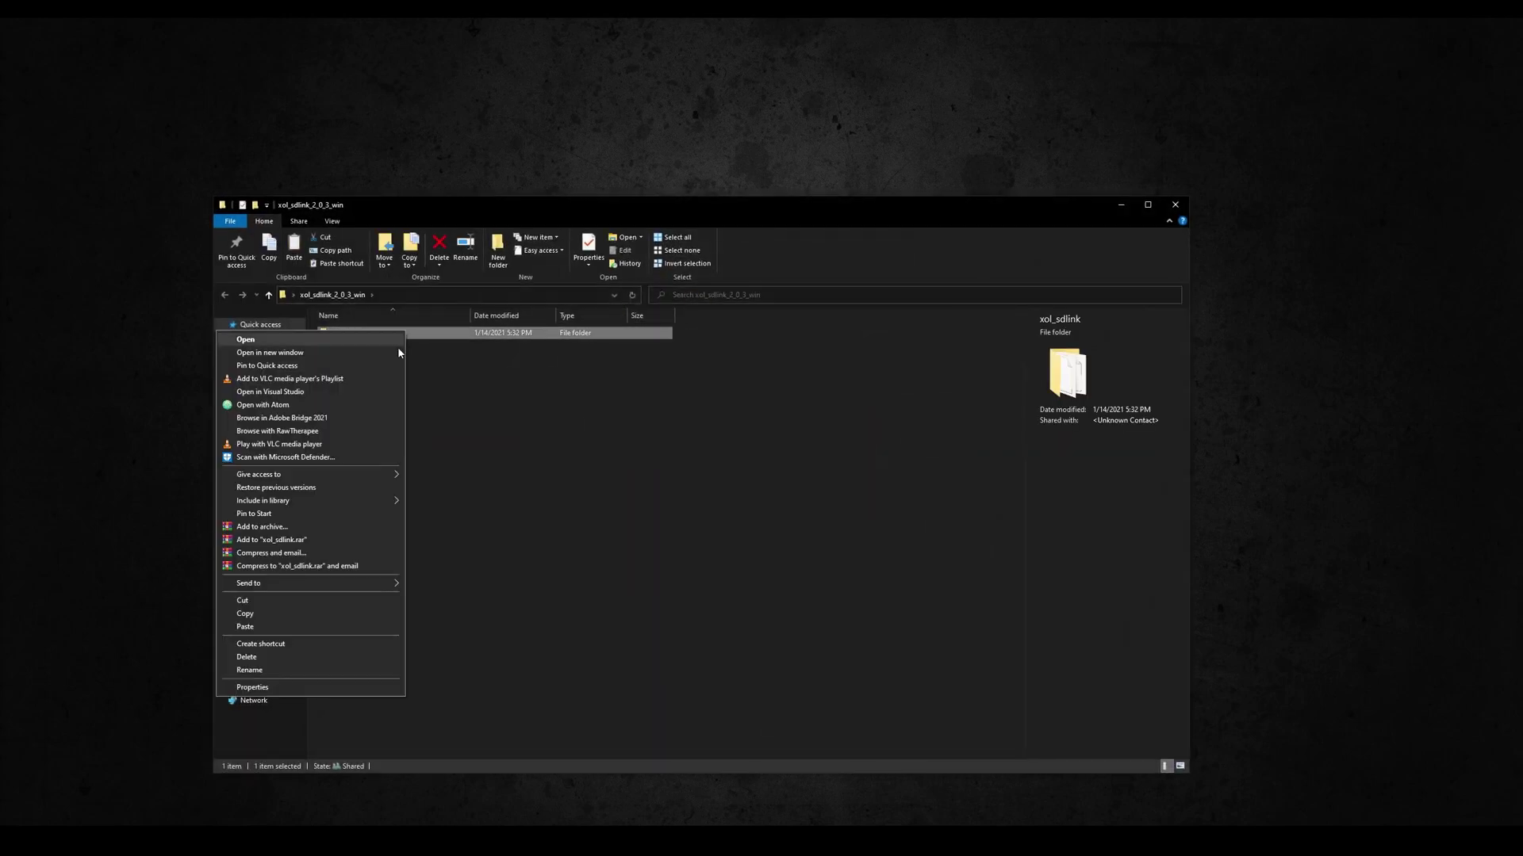
left_click(303, 612)
left_click(262, 396)
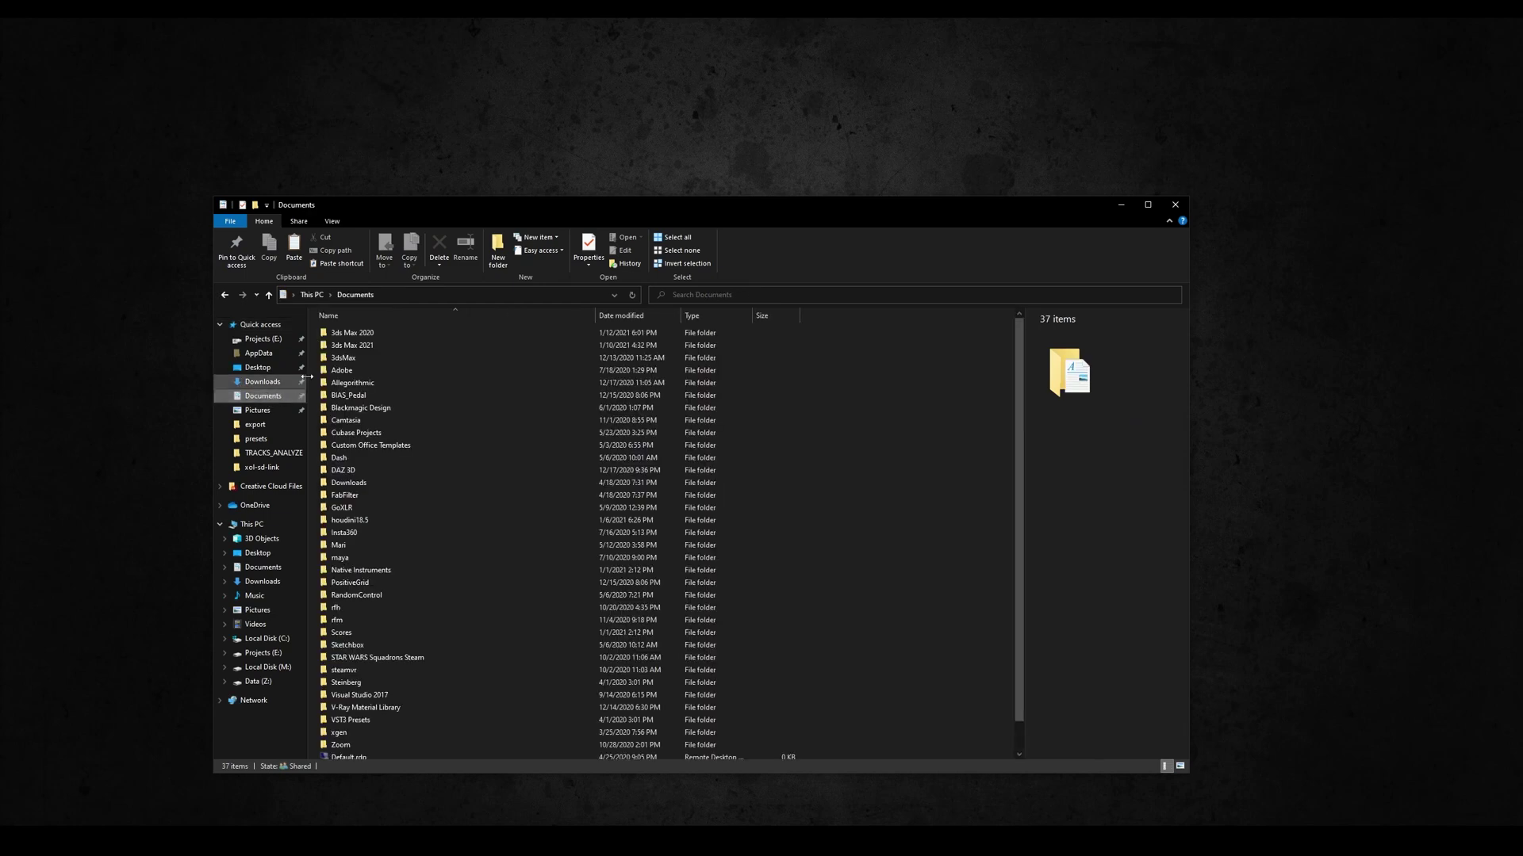
double_click(346, 383)
double_click(353, 346)
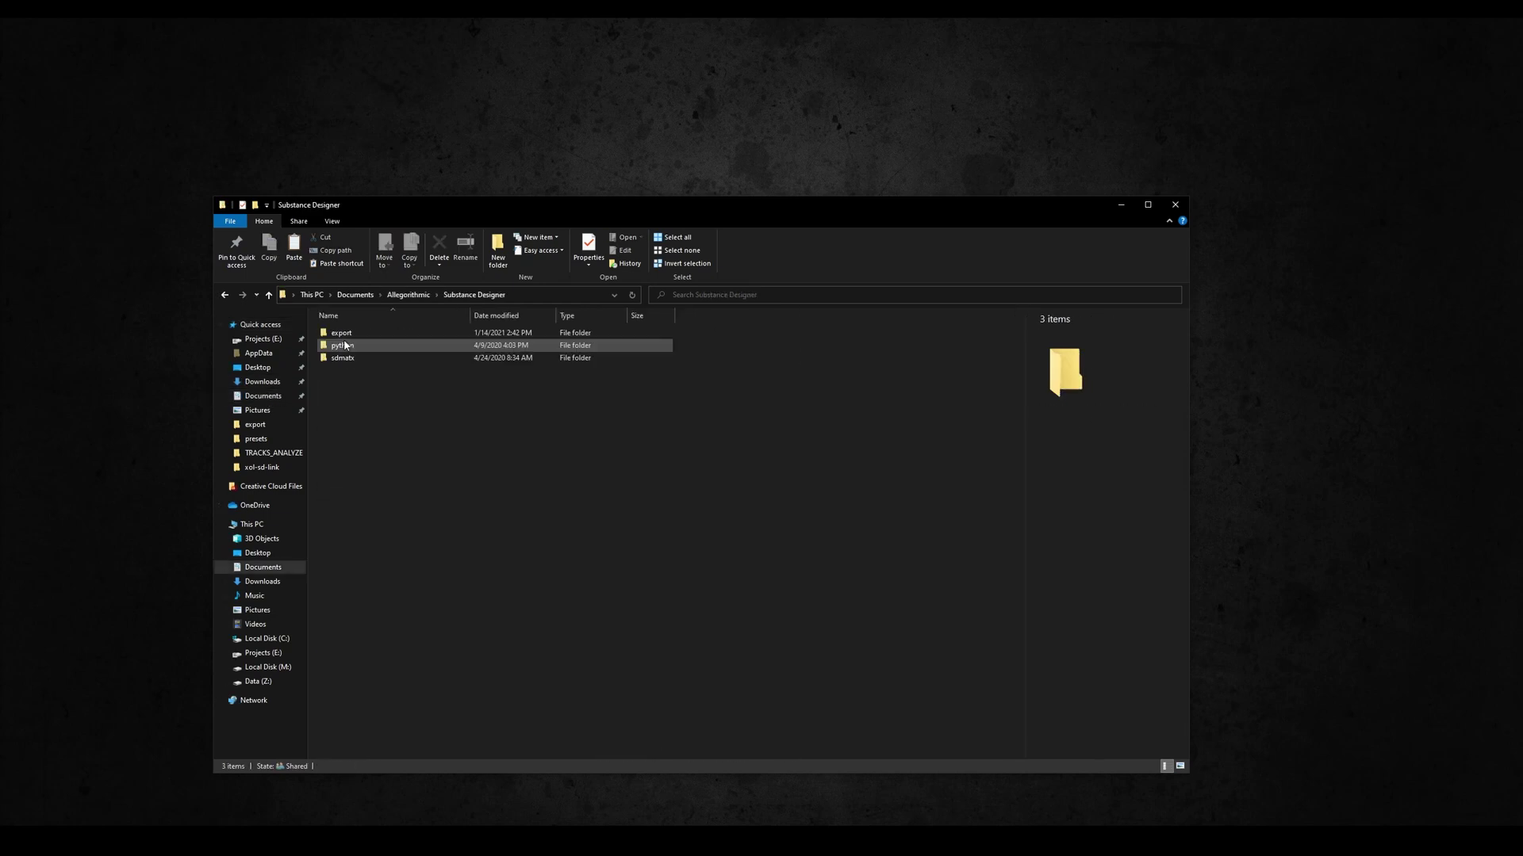
double_click(357, 347)
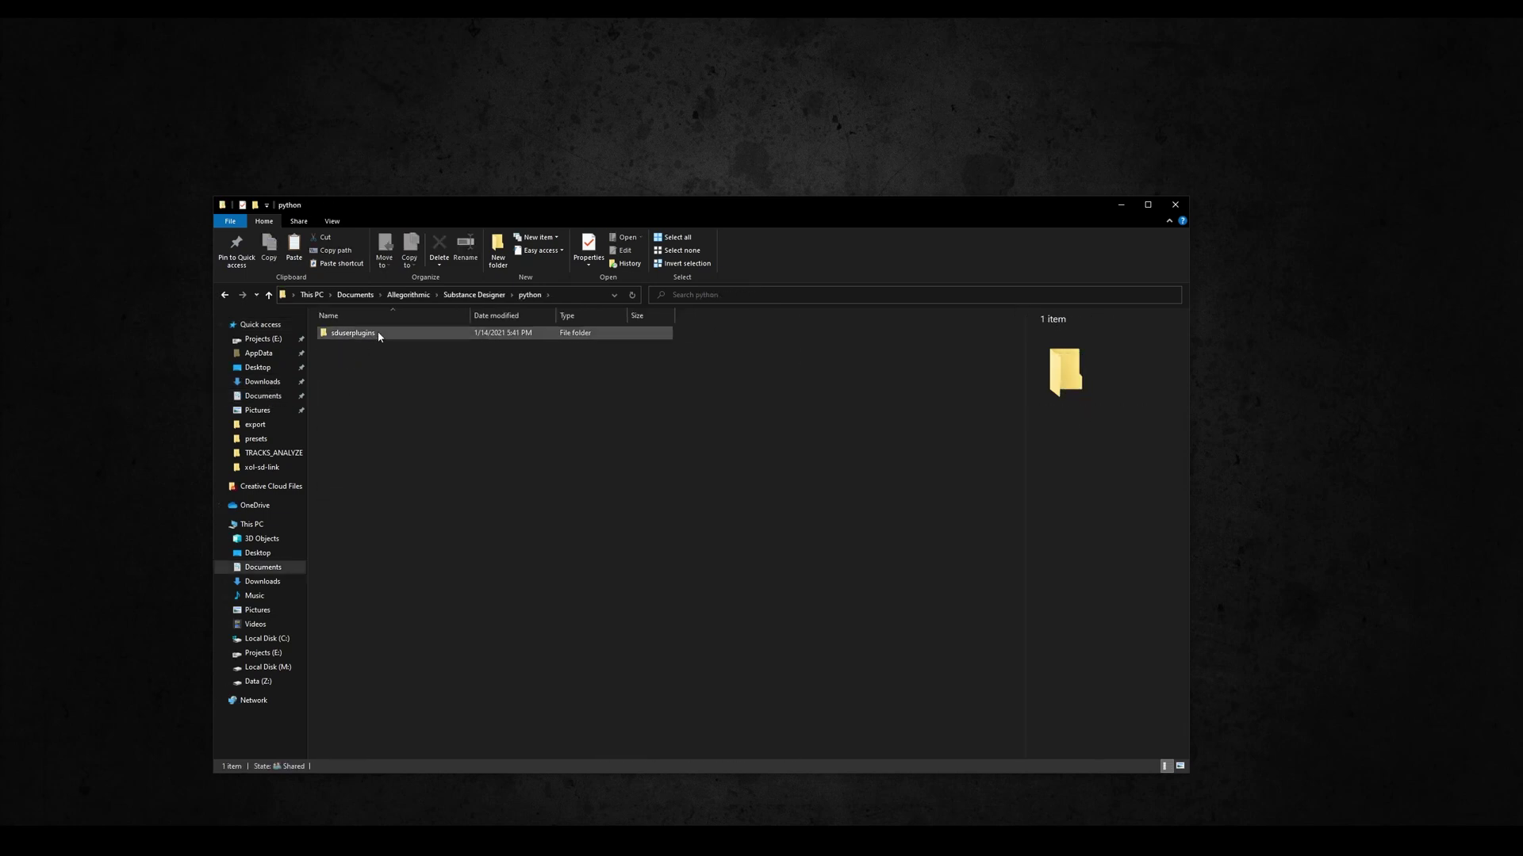
double_click(371, 333)
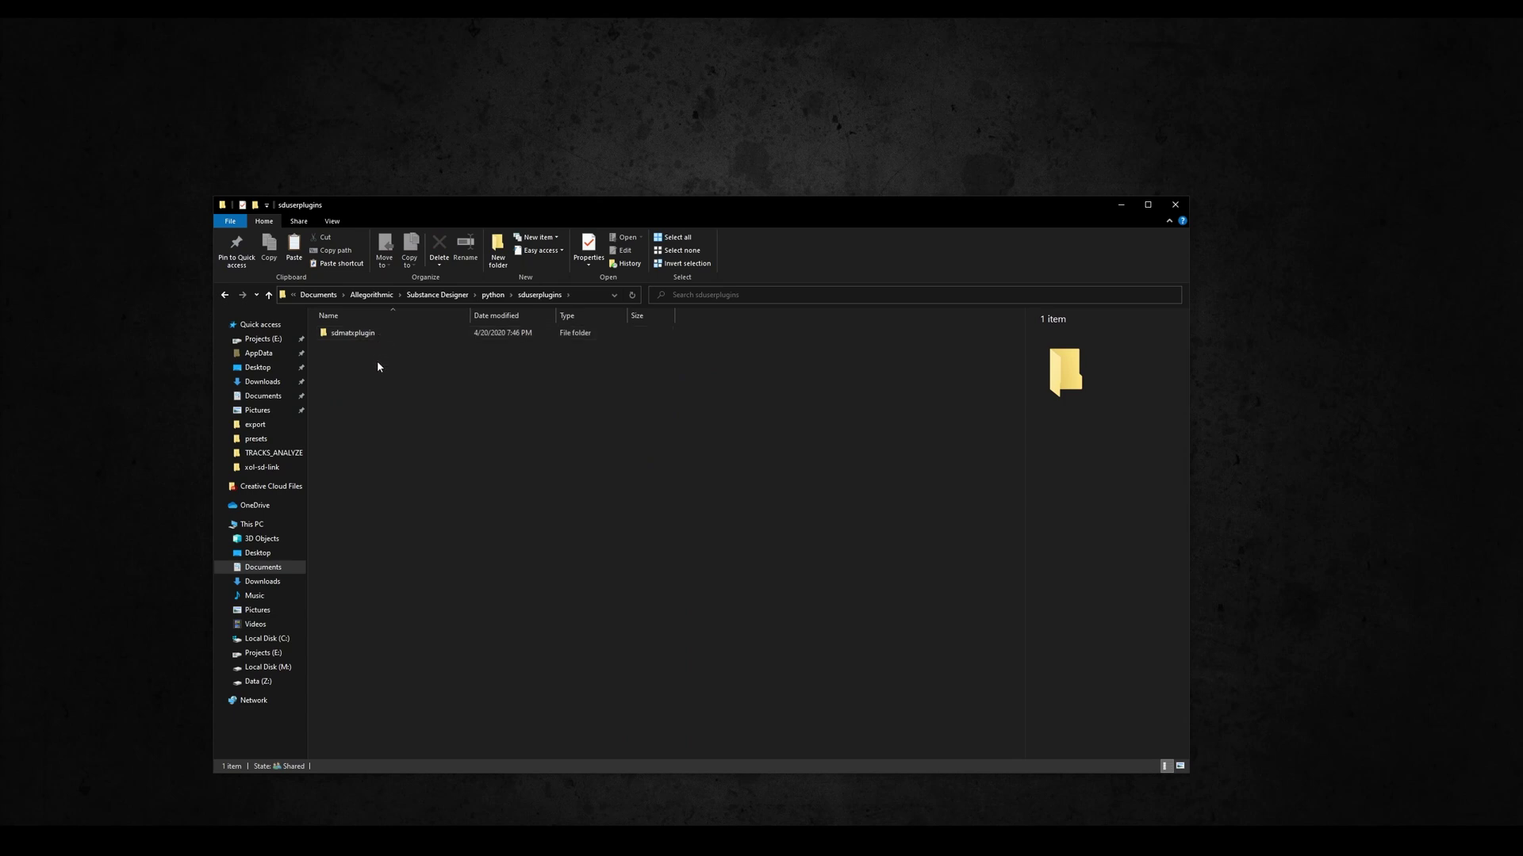
key("ctrl+v")
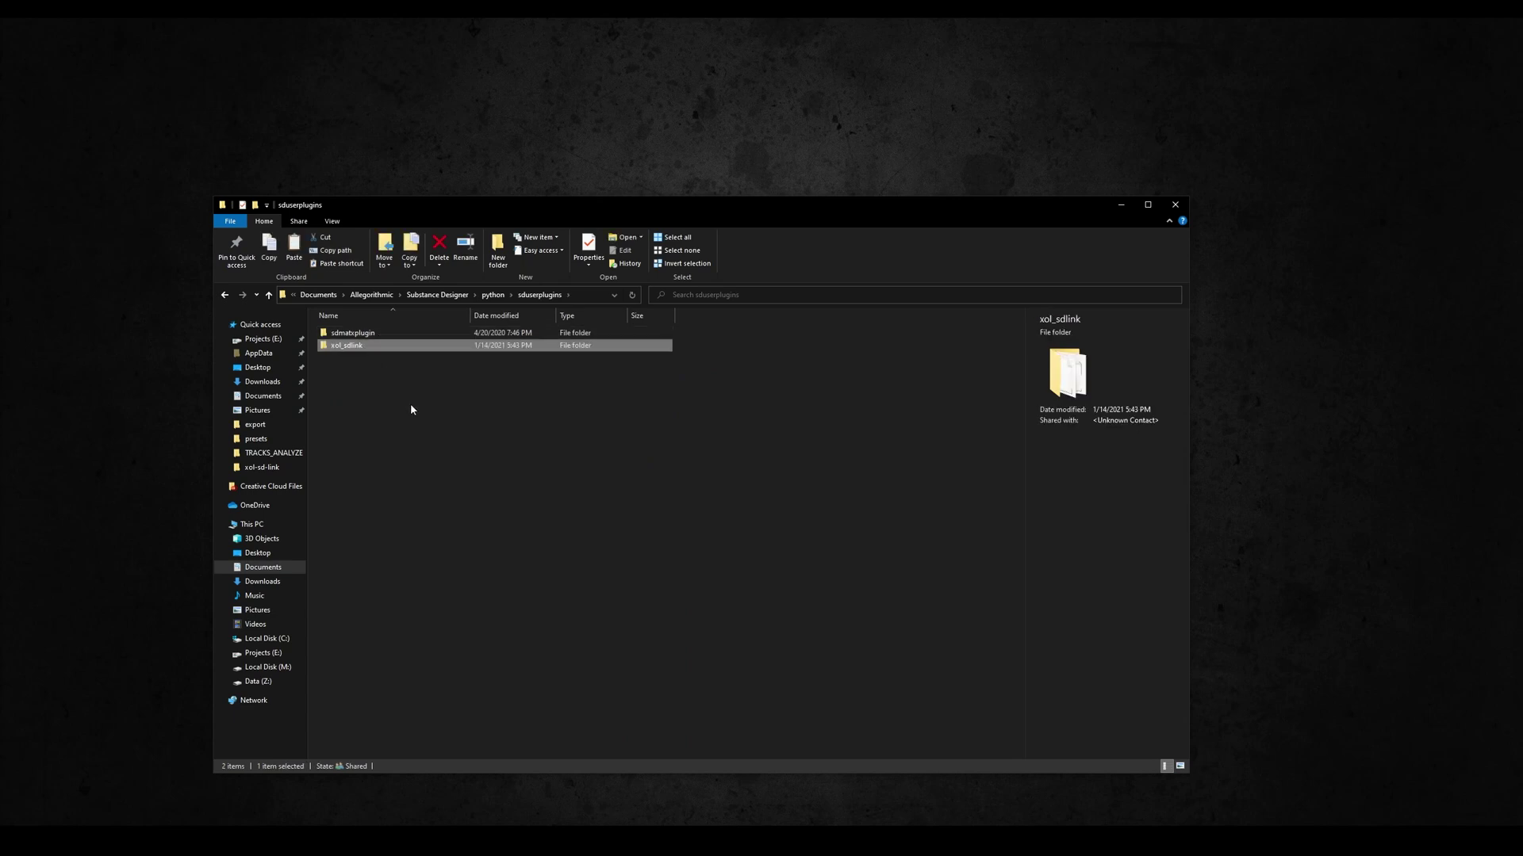
left_click(411, 409)
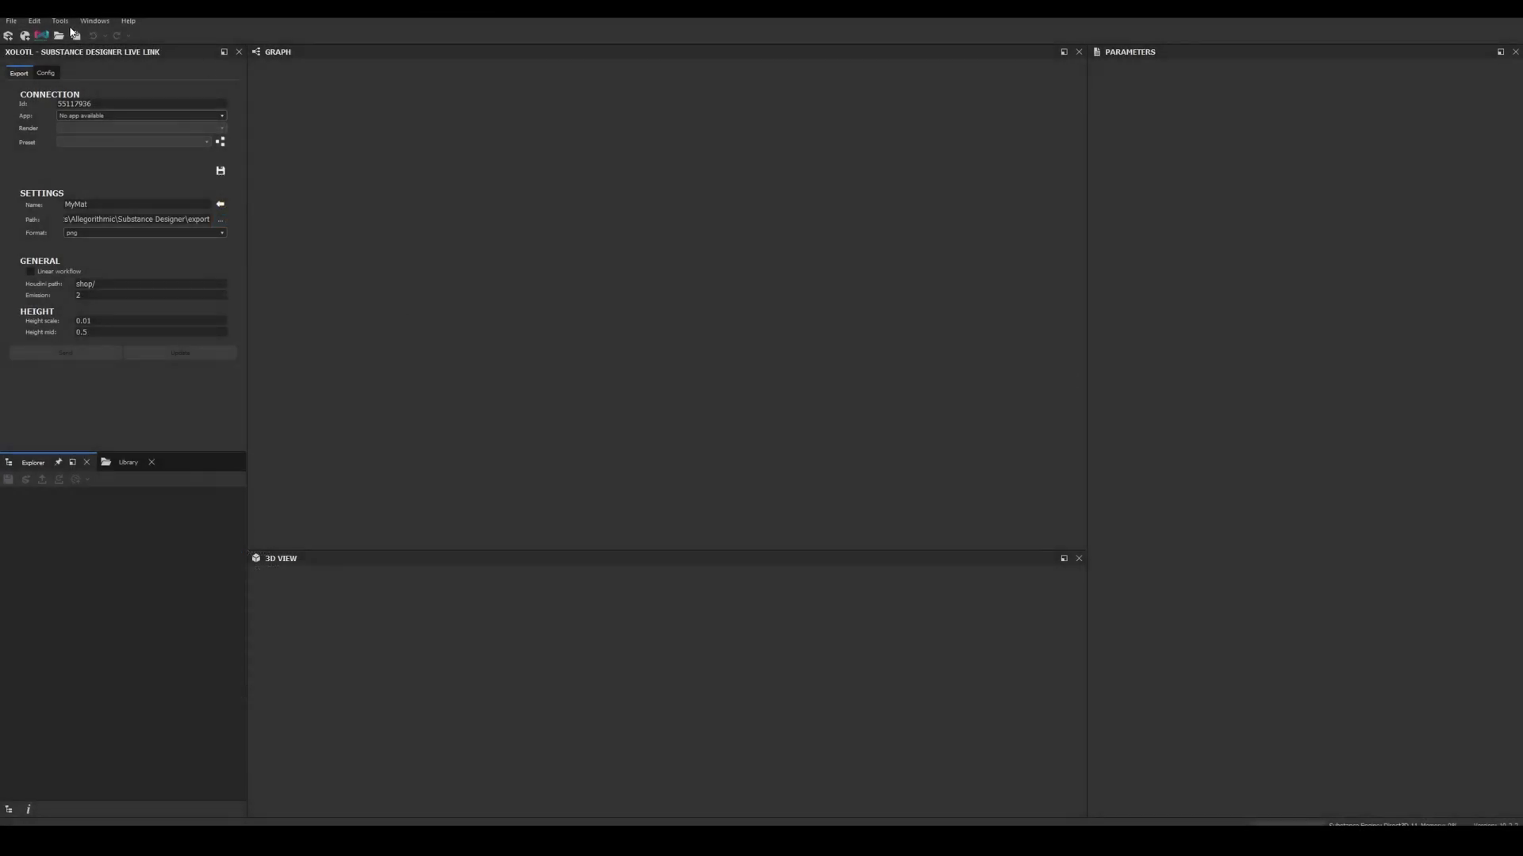
left_click(61, 20)
left_click(79, 93)
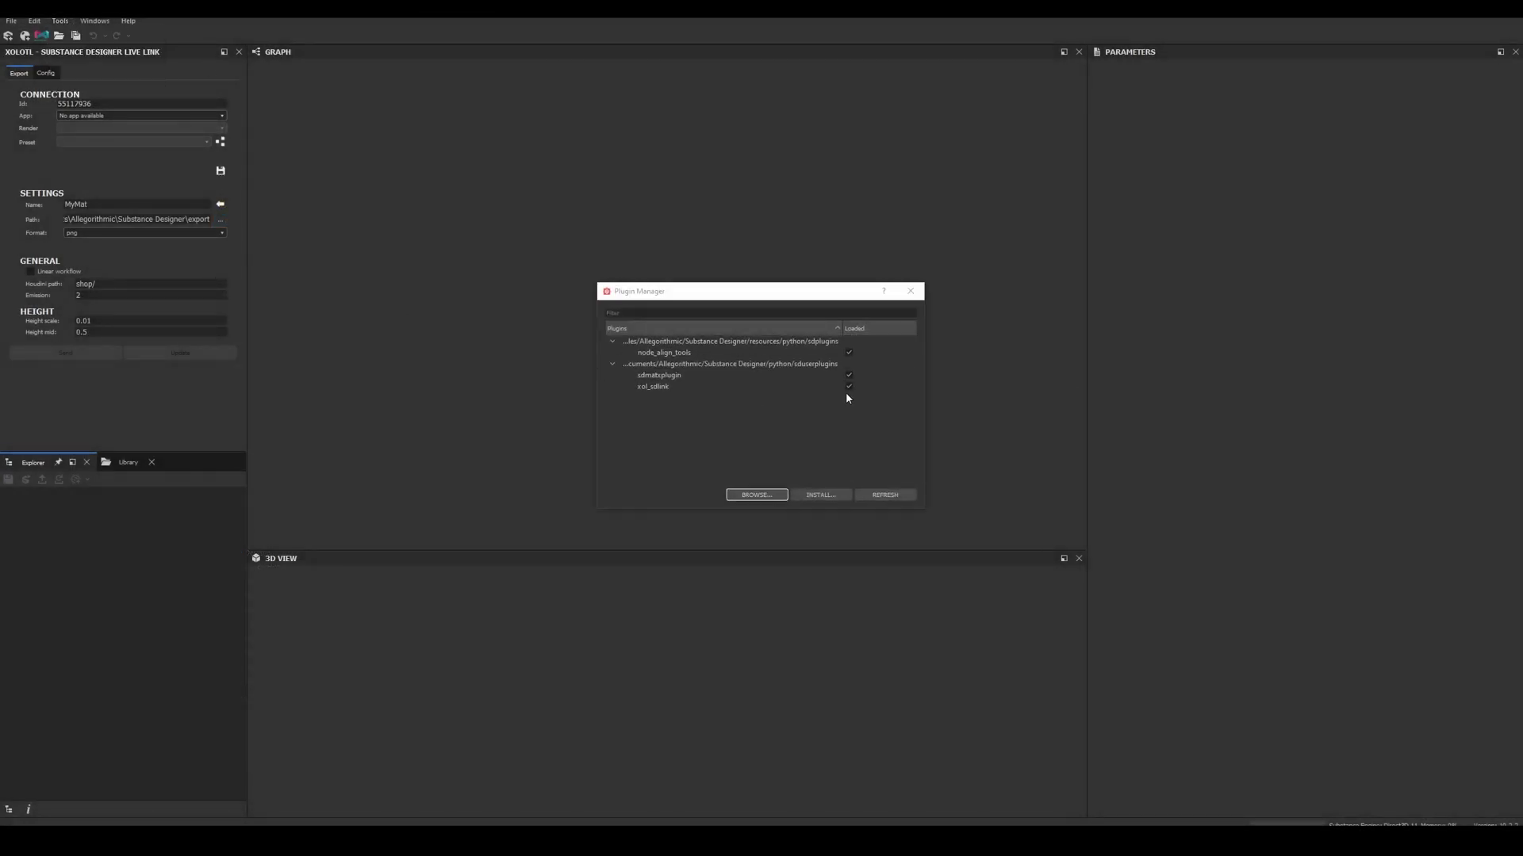
left_click(807, 387)
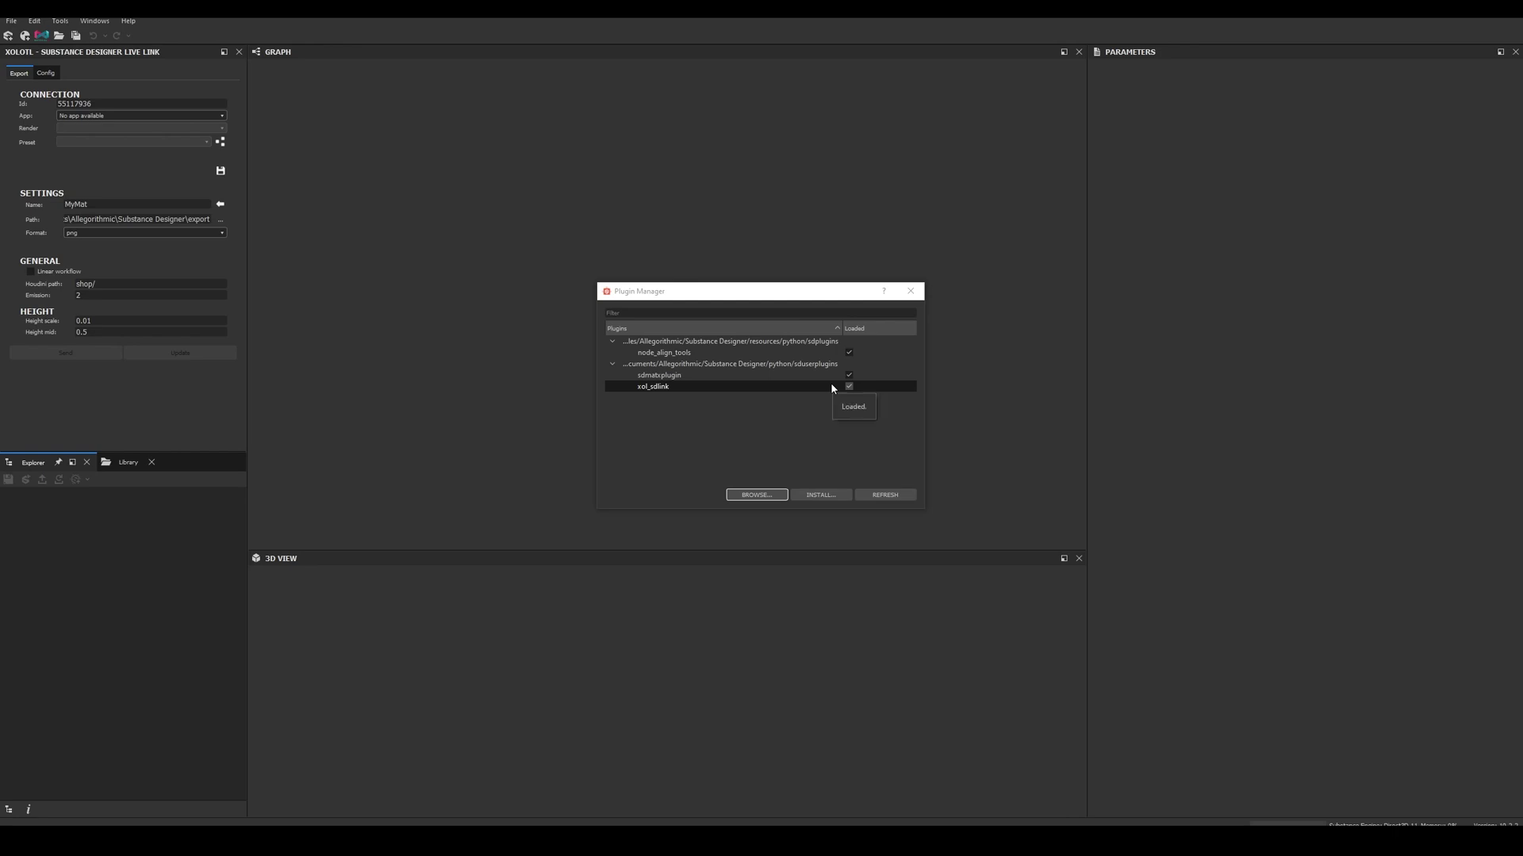
left_click(912, 292)
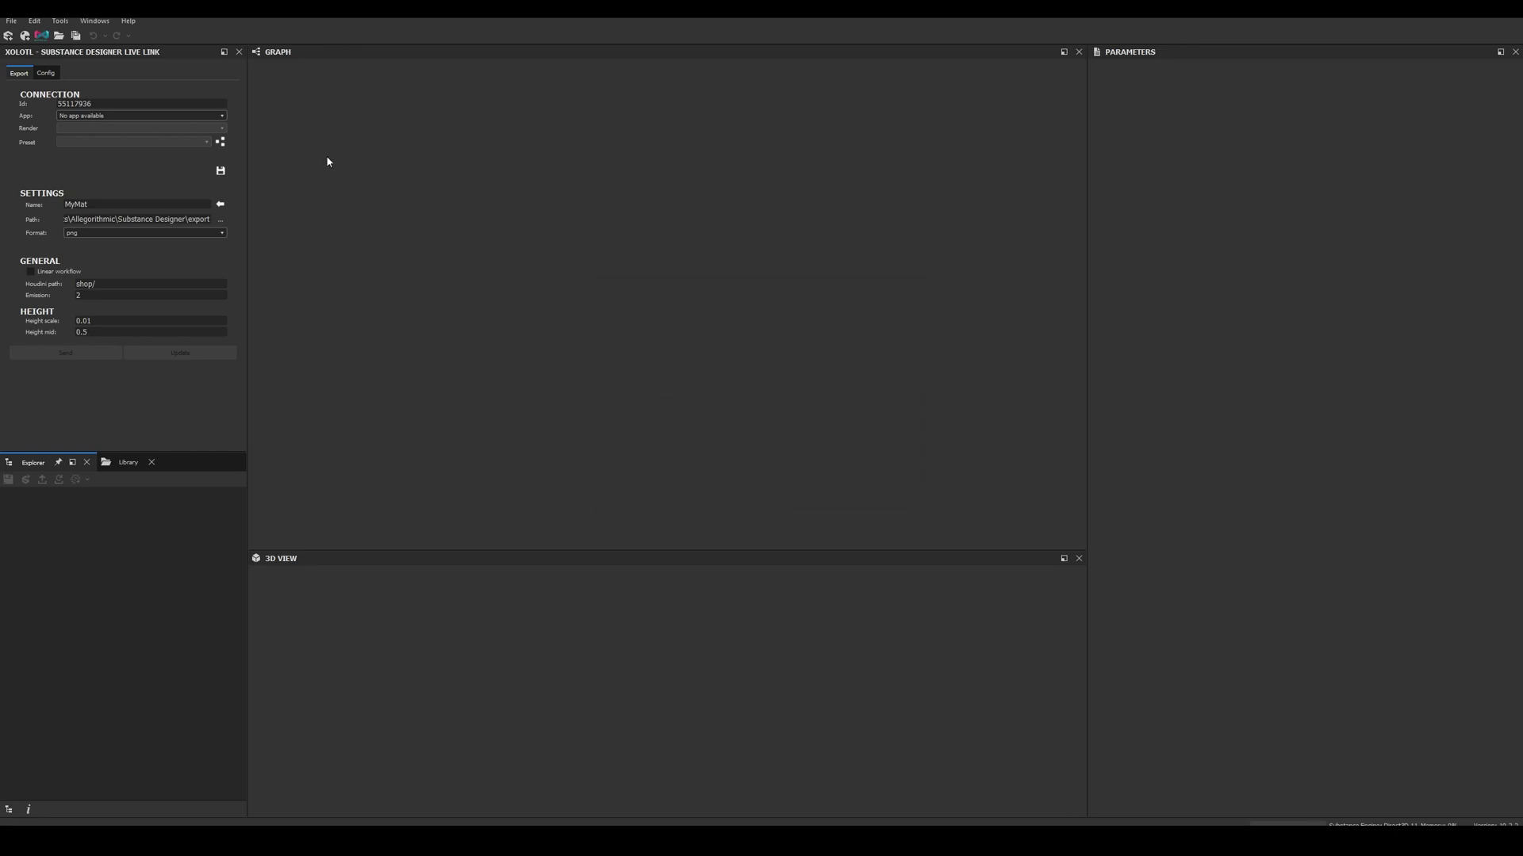
left_click(94, 21)
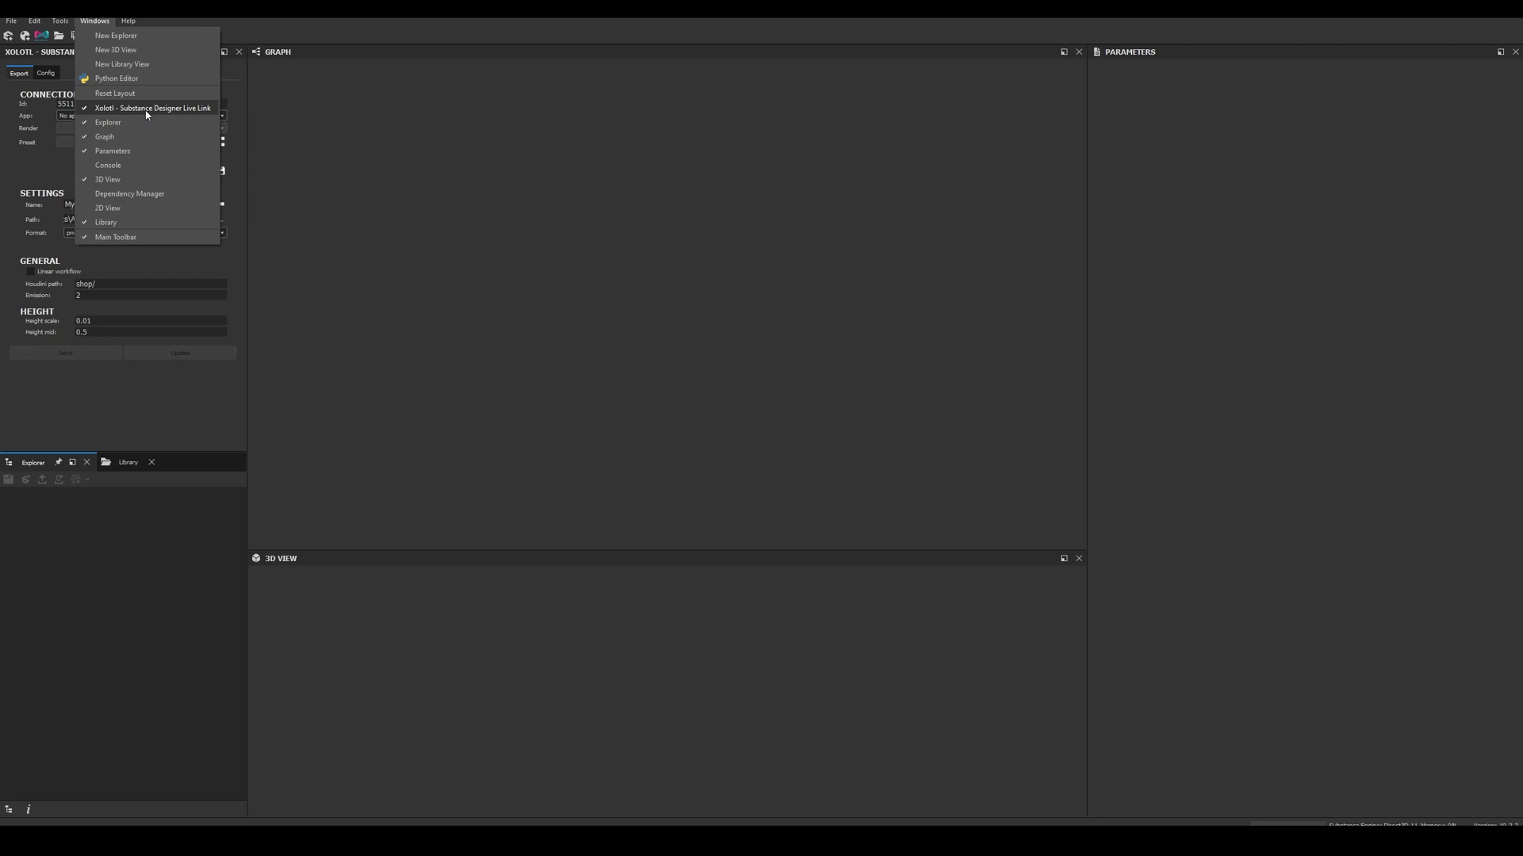
left_click(499, 145)
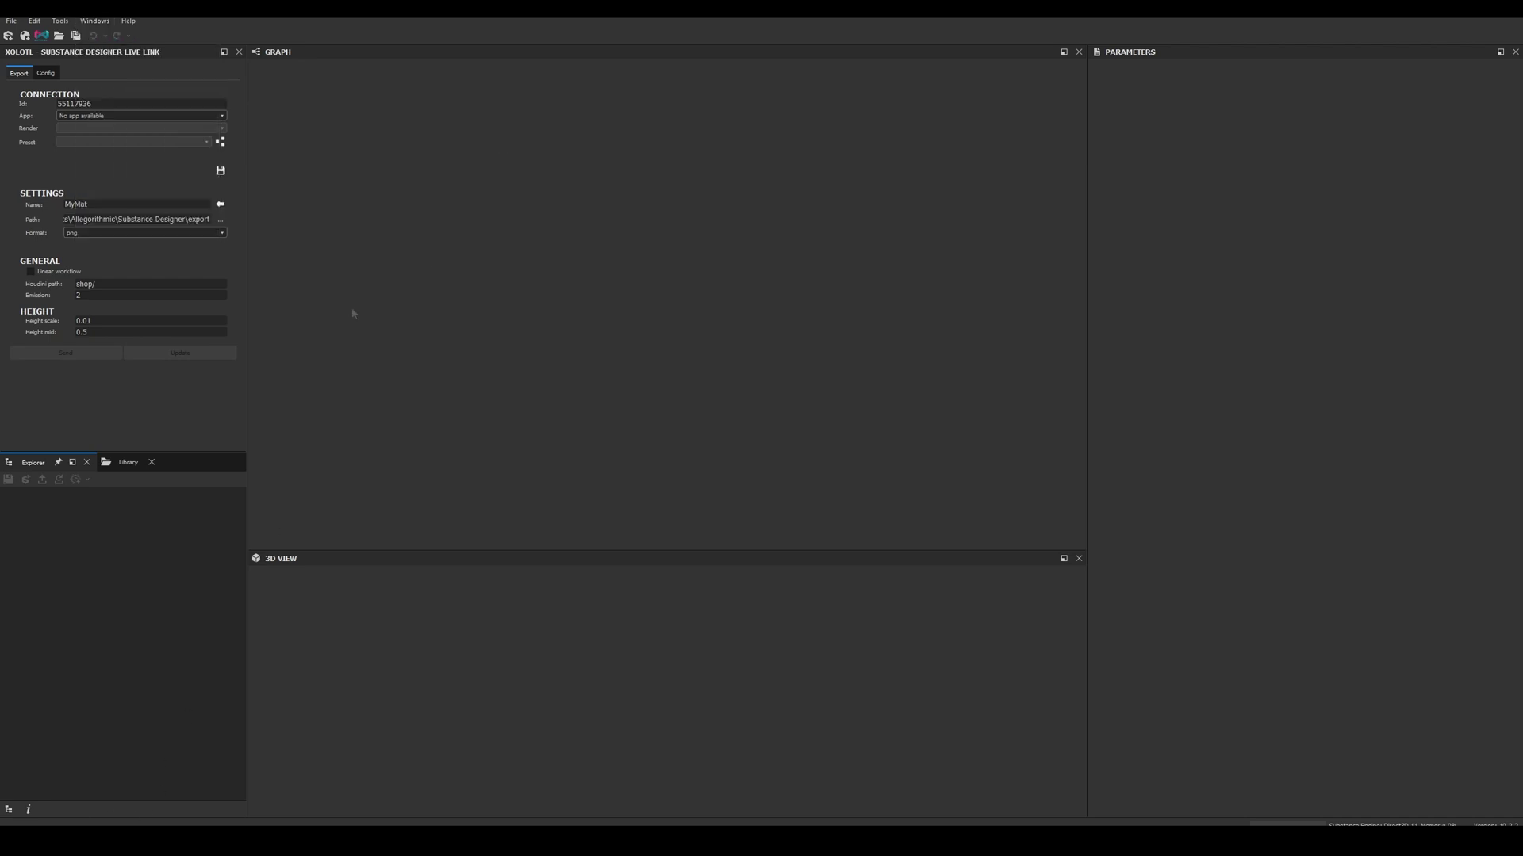
- Show the Live Link panel's Config page with licence and install-path settings
left_click(49, 75)
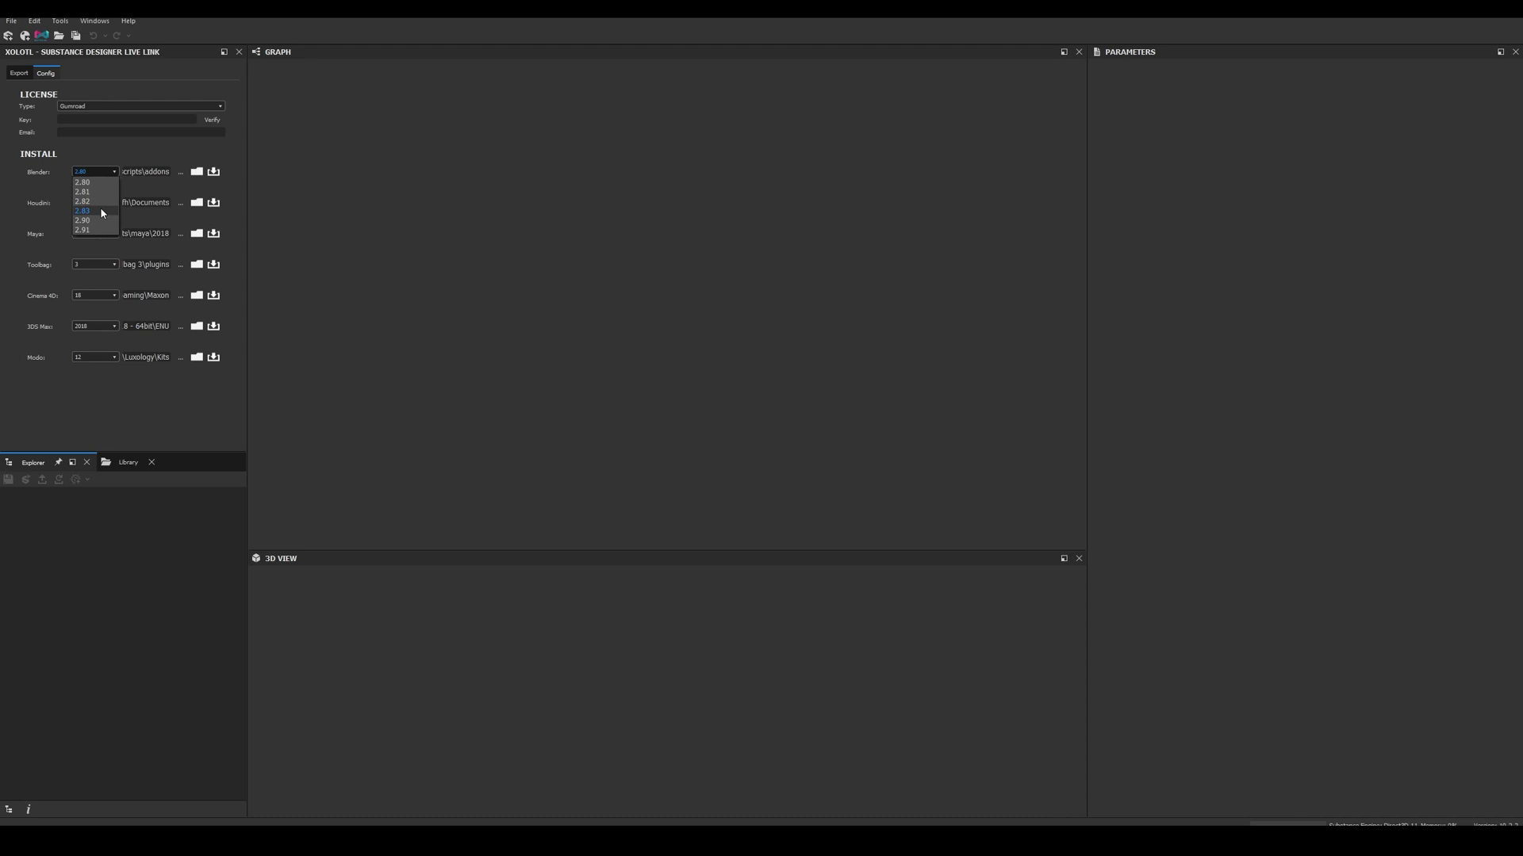
- Open Blender 2.83's addons folder and confirm the xol_sdlink folder is there
left_click(196, 172)
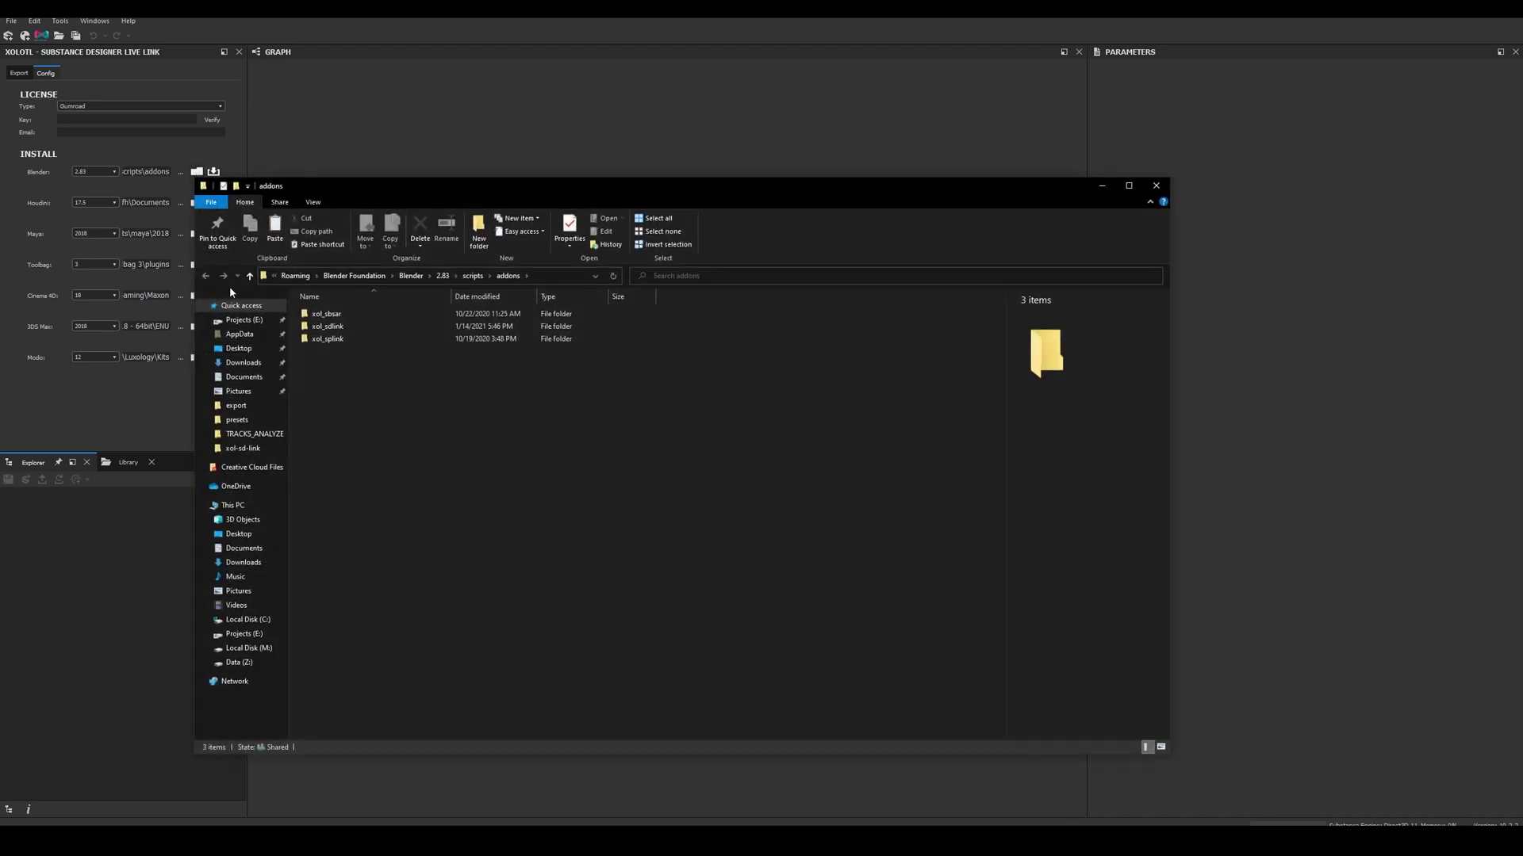
left_click(330, 326)
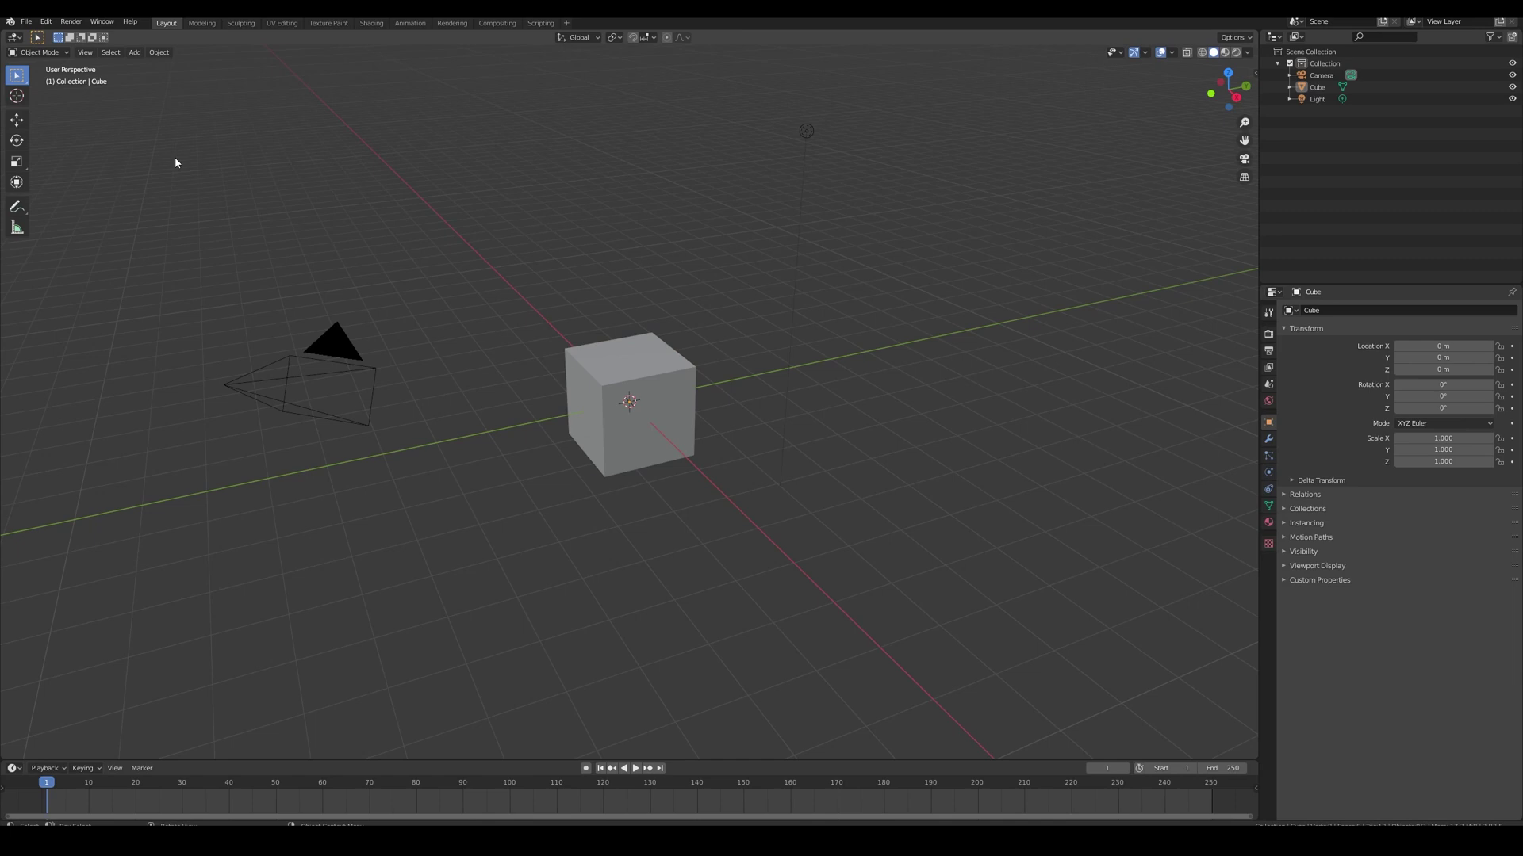
- In Blender Preferences, search add-ons for 'xol' and expand the first Xolotl add-on
left_click(46, 22)
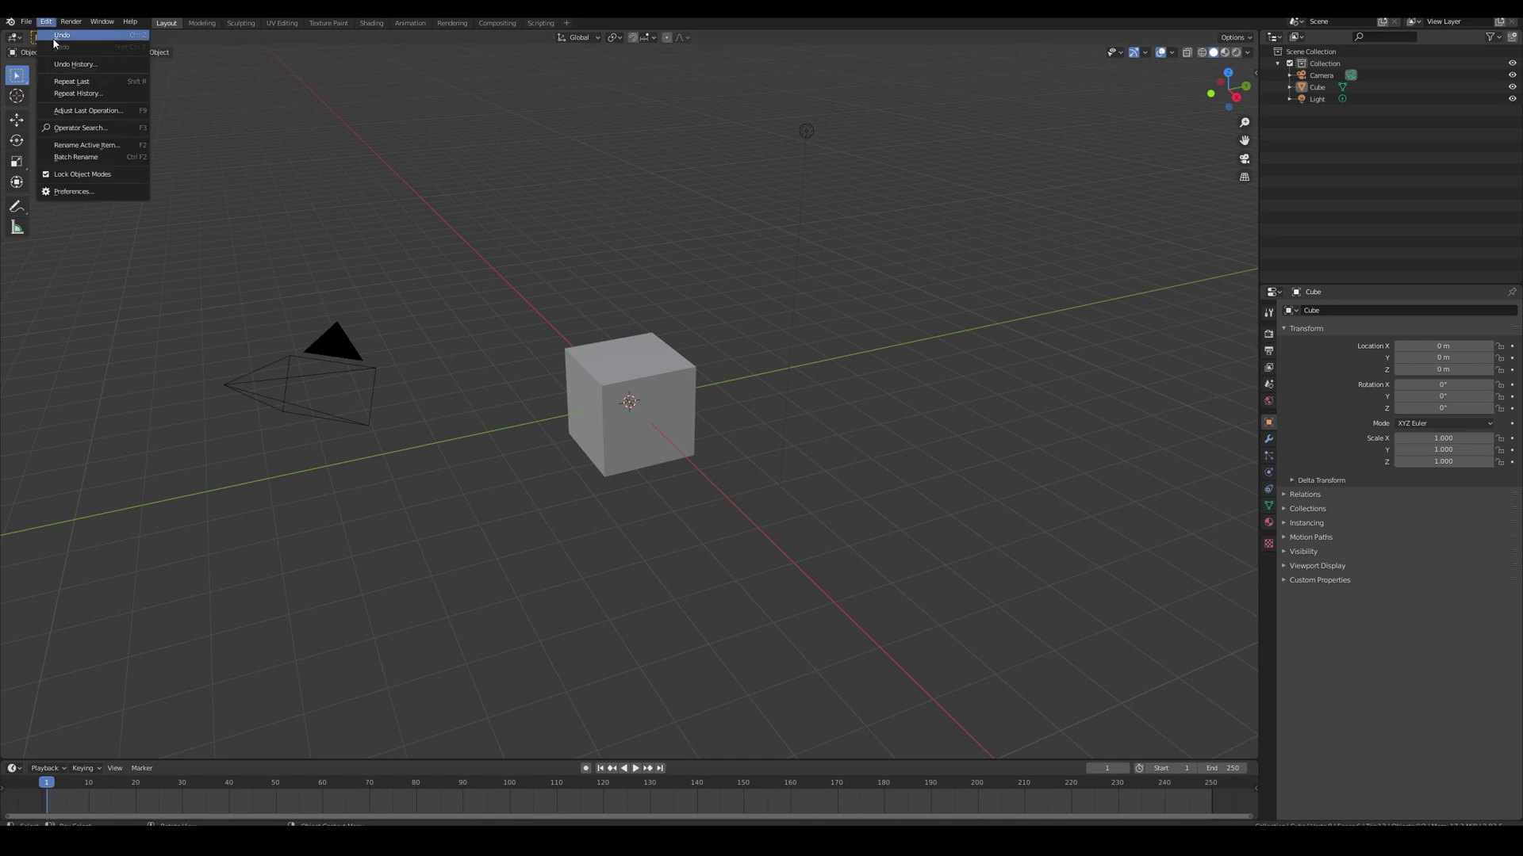
left_click(72, 191)
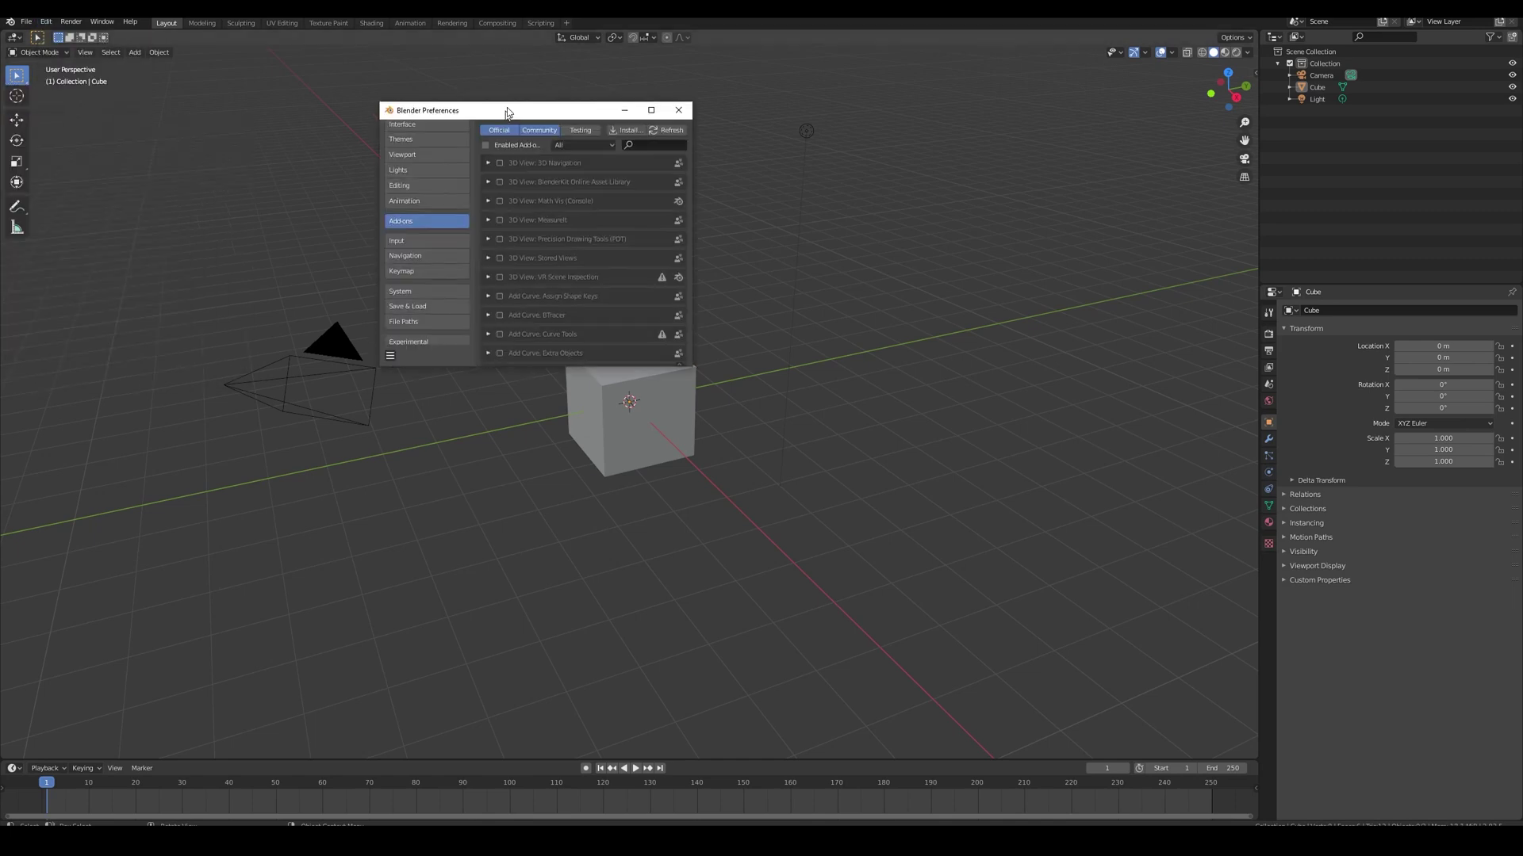
left_click_drag(507, 113, 521, 89)
left_click(649, 121)
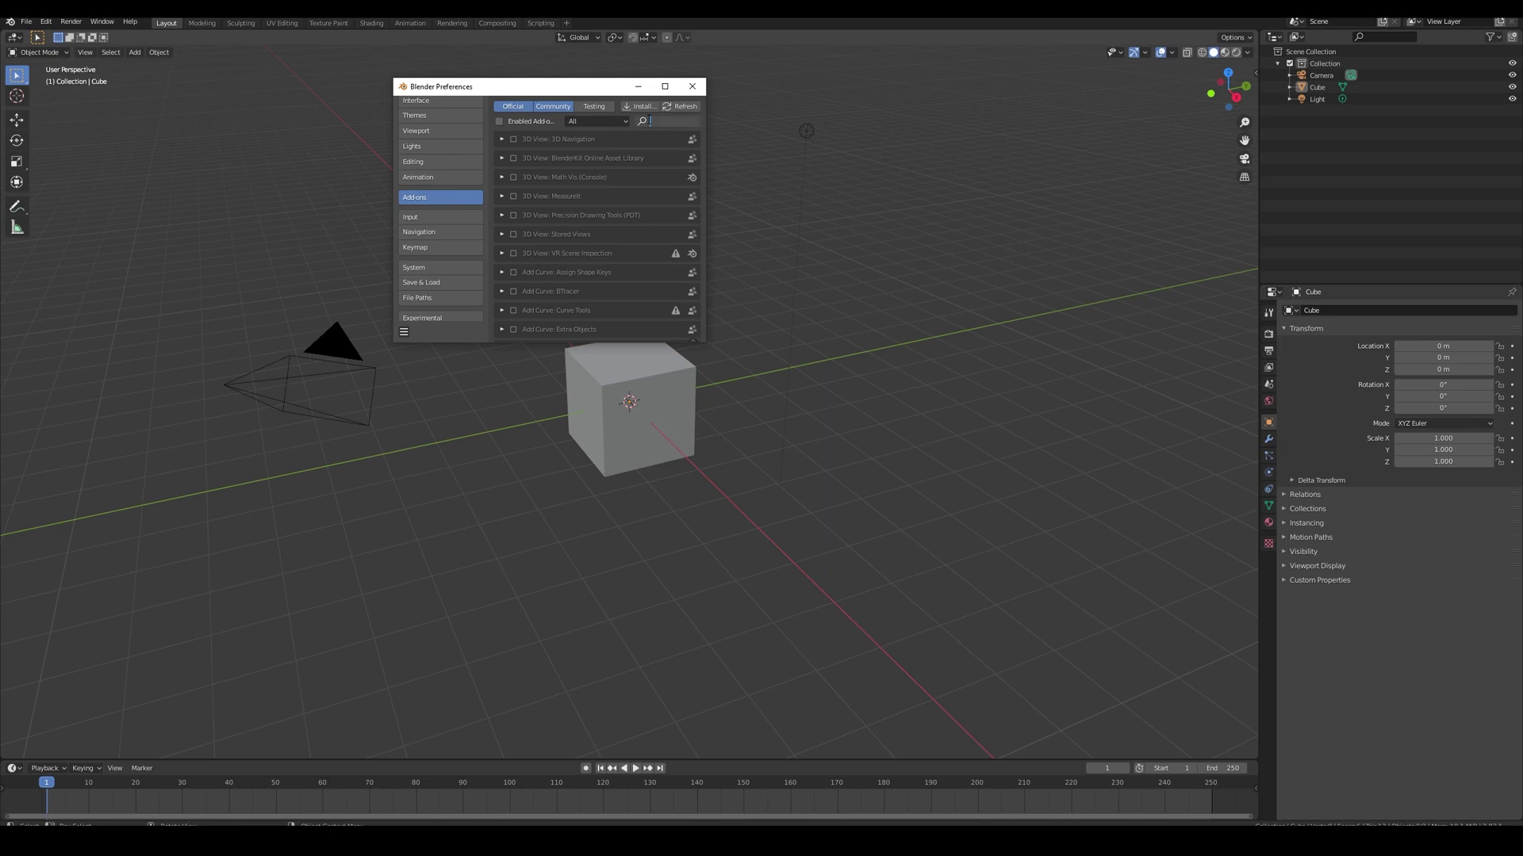
type("xol")
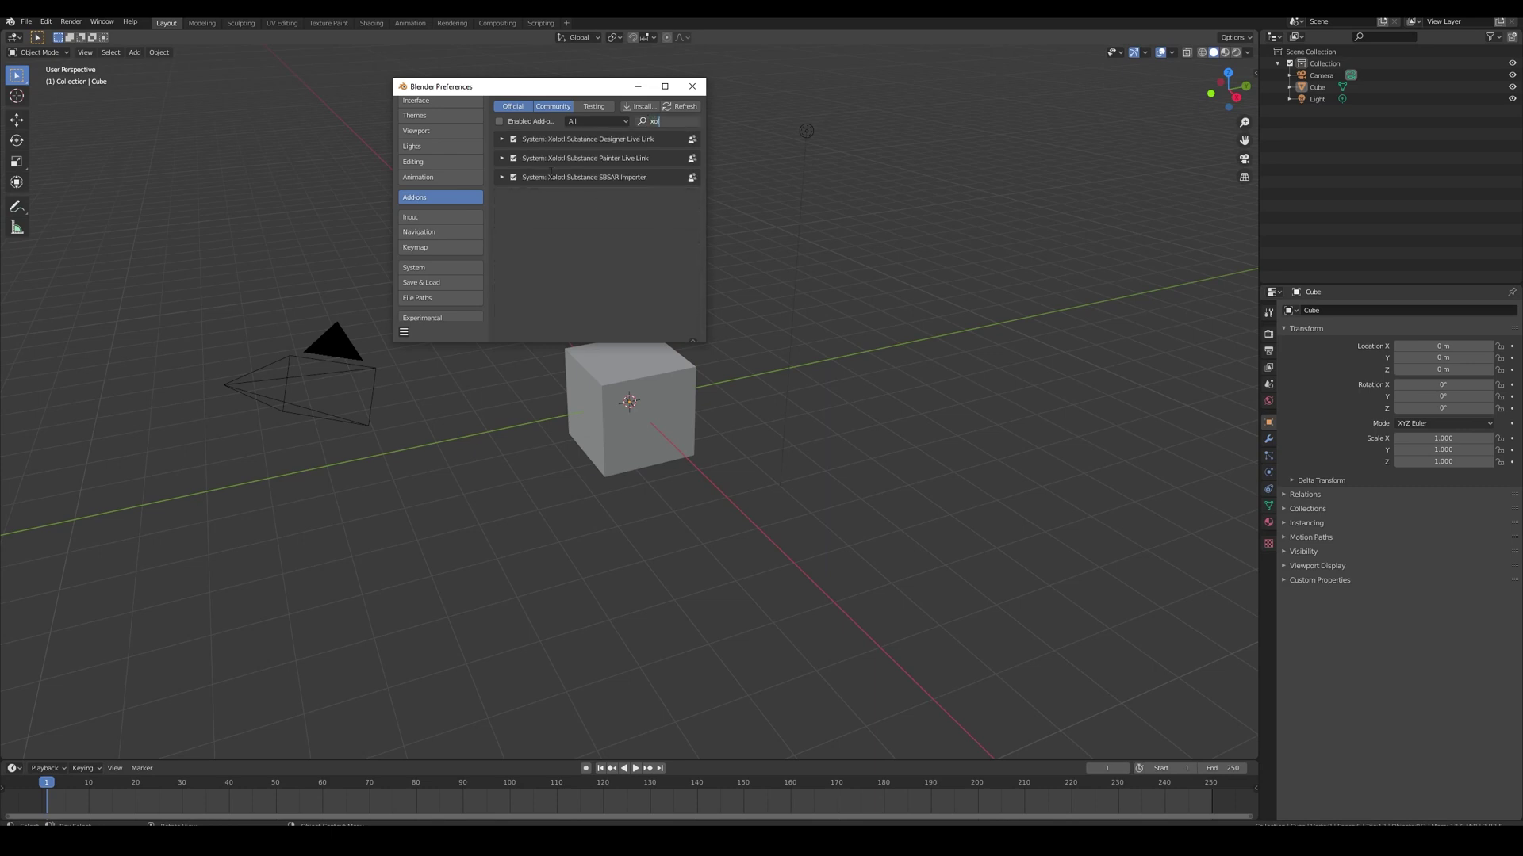
key("Return")
left_click(502, 140)
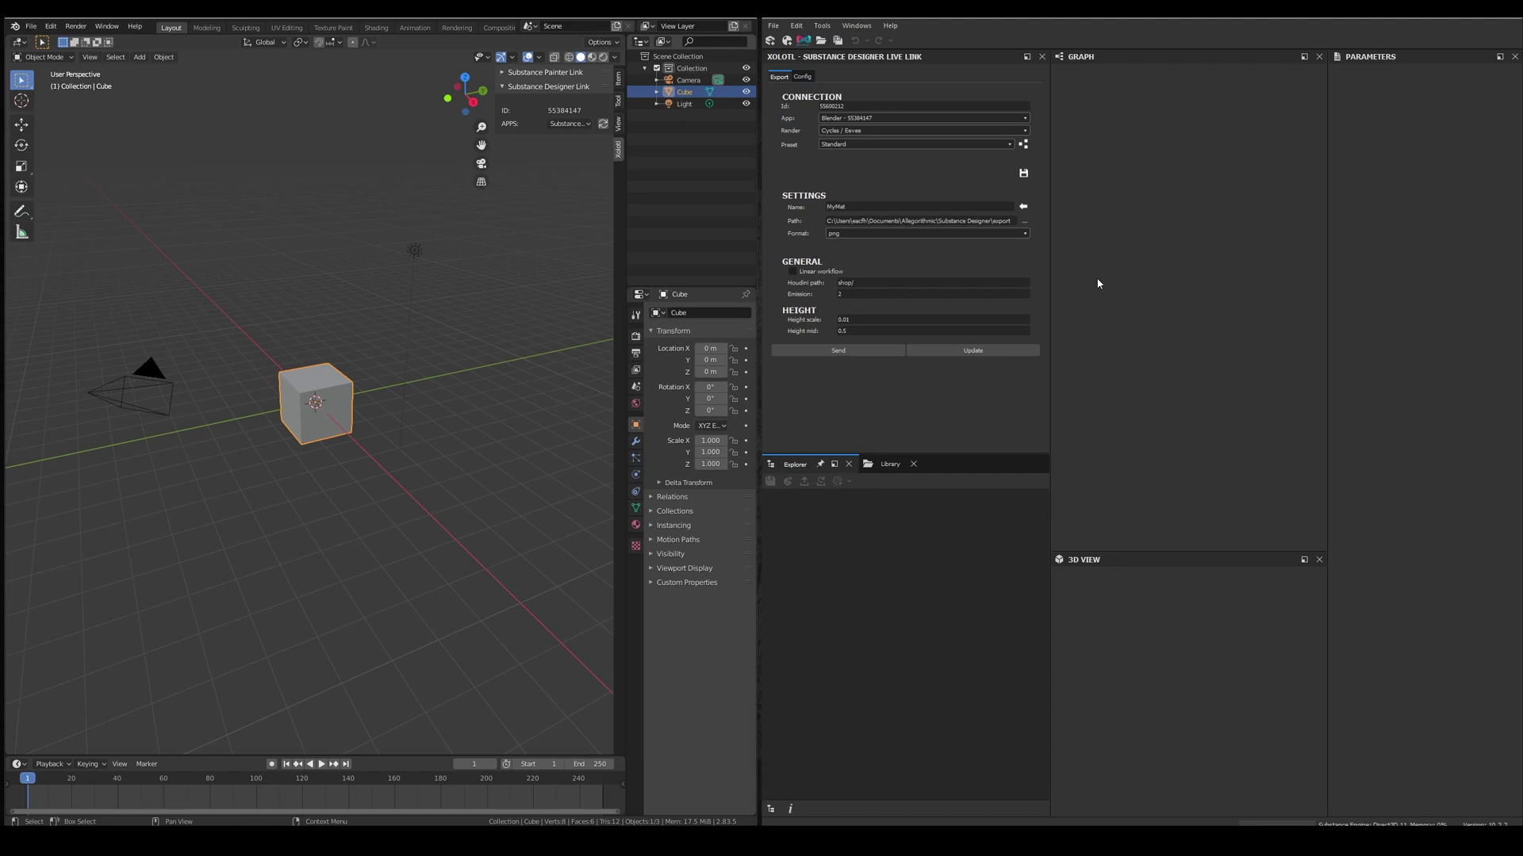
- Open the Python Editor console, then verify the Live Link licence key on the Config page
left_click(856, 25)
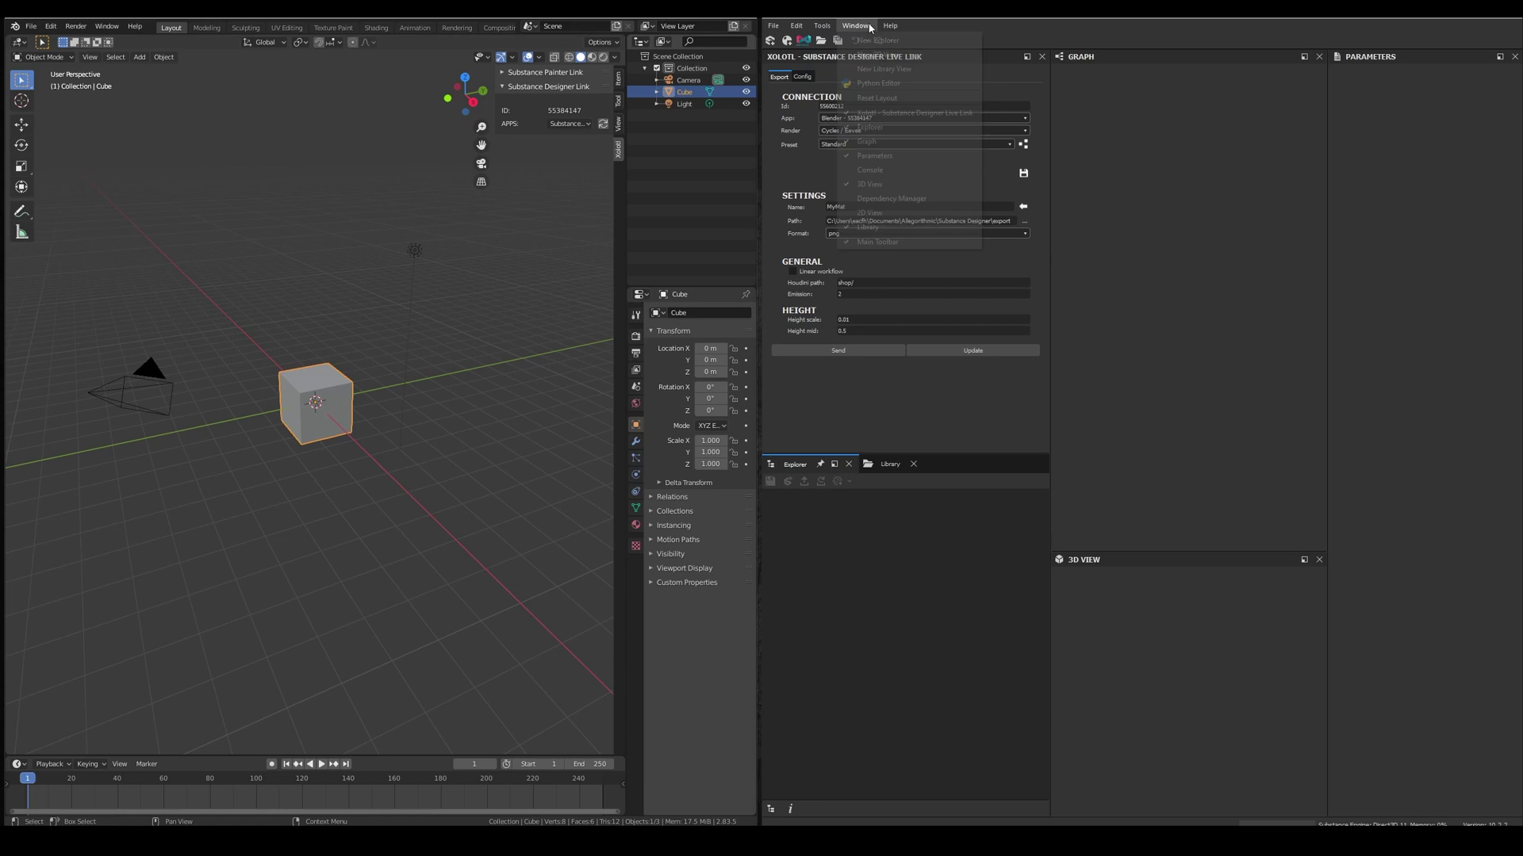
left_click(870, 81)
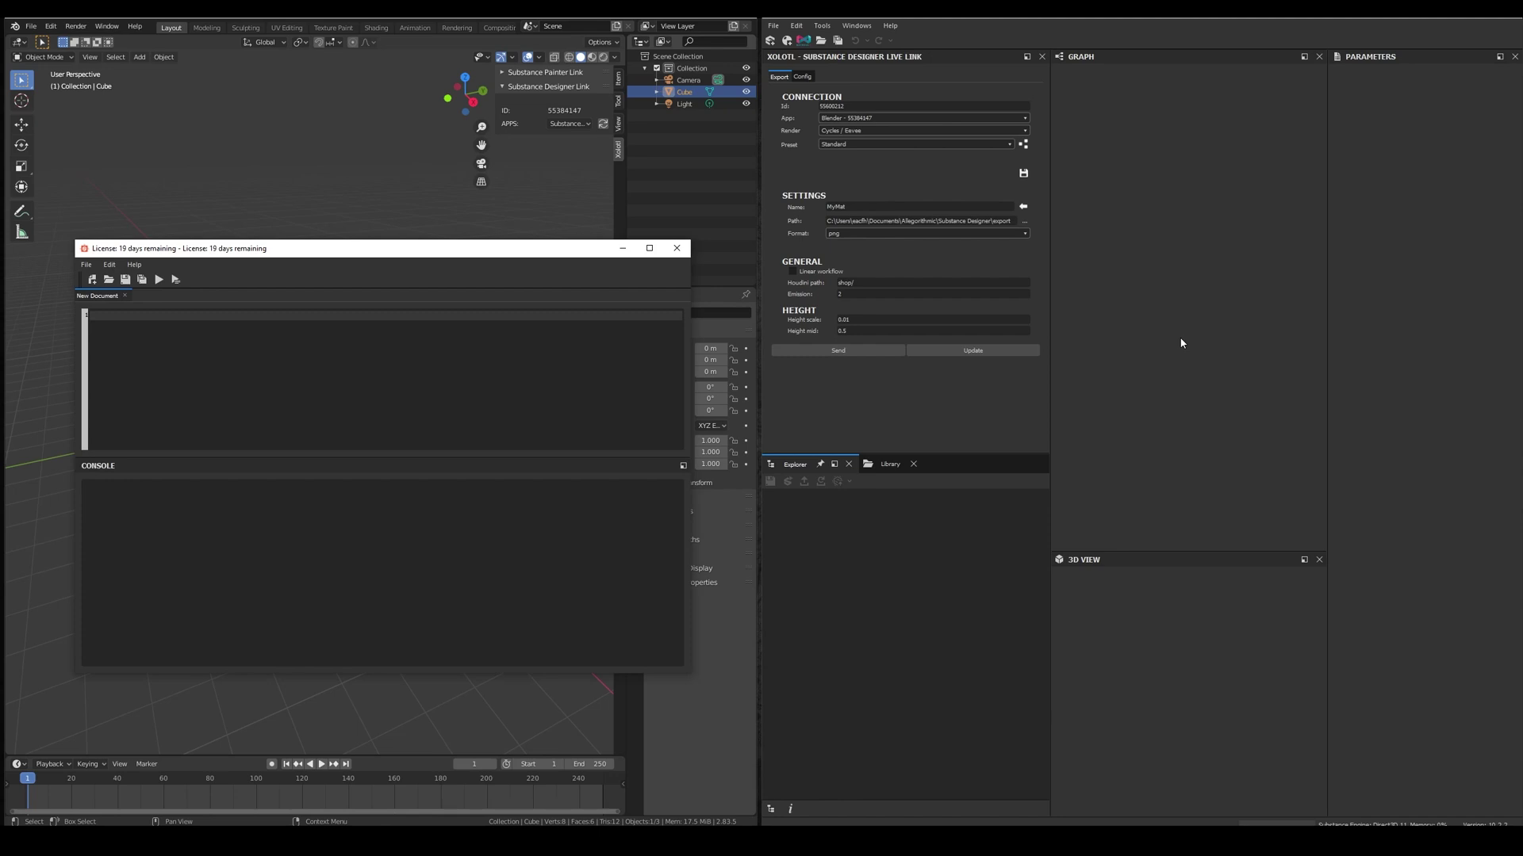
left_click(803, 77)
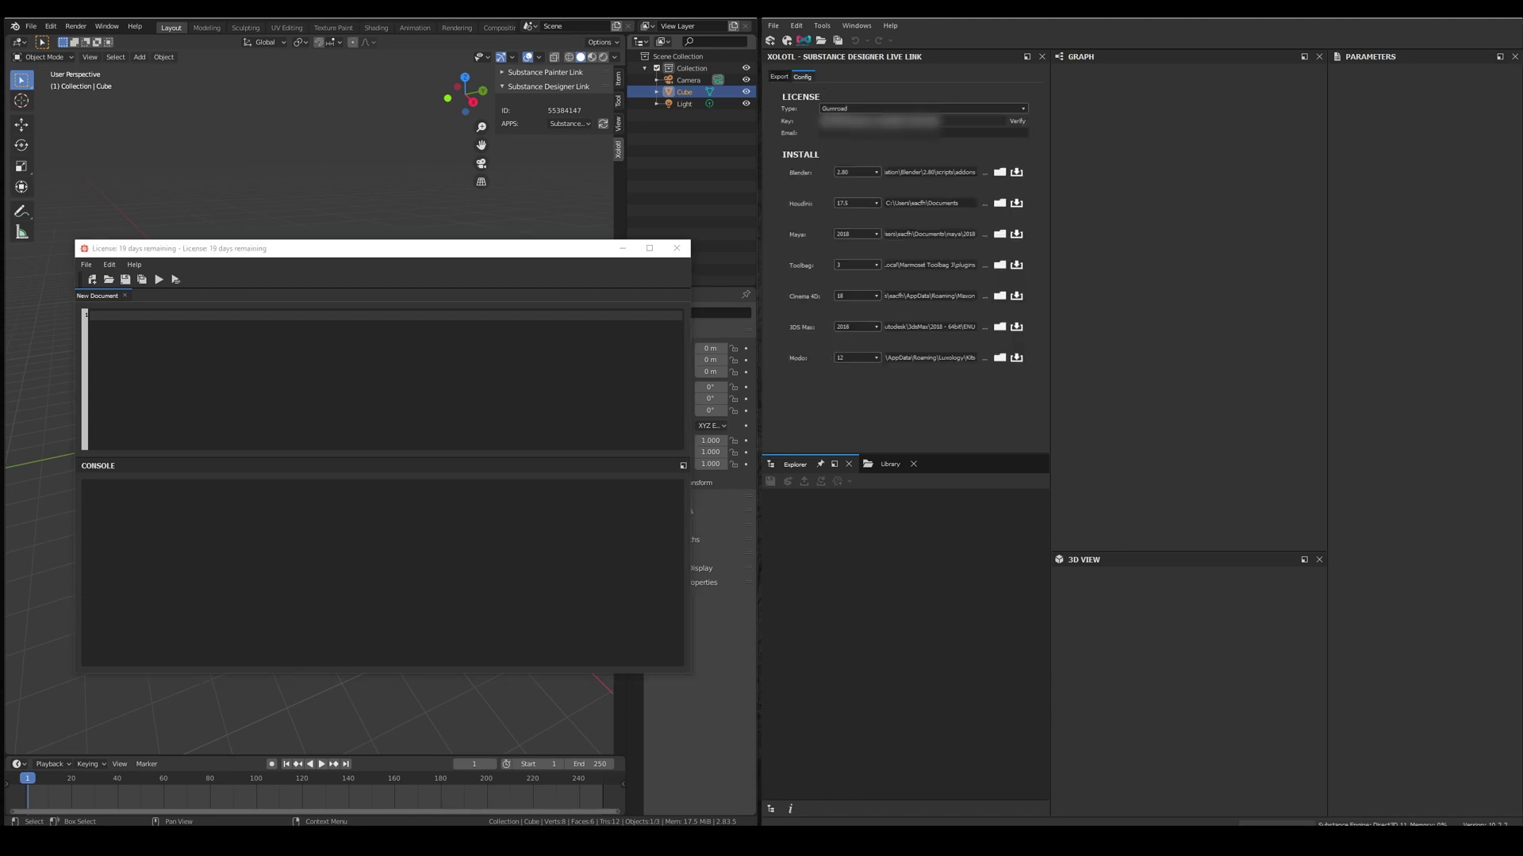
left_click(1016, 122)
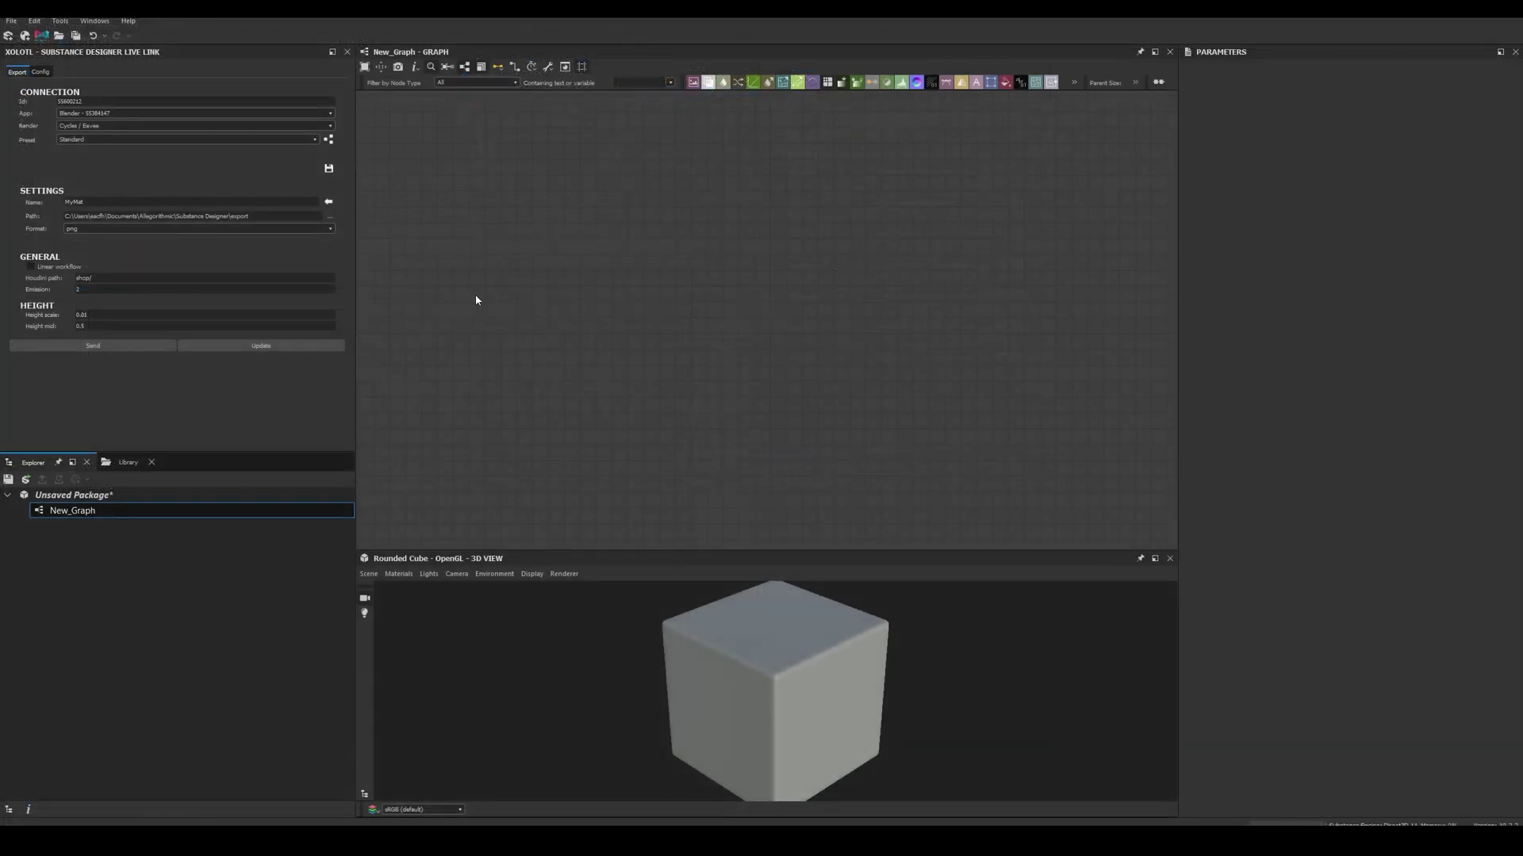
- Keep Blender as the Live Link app, switch Render from Cycles/Eevee to Octane, keep Standard preset
double_click(99, 102)
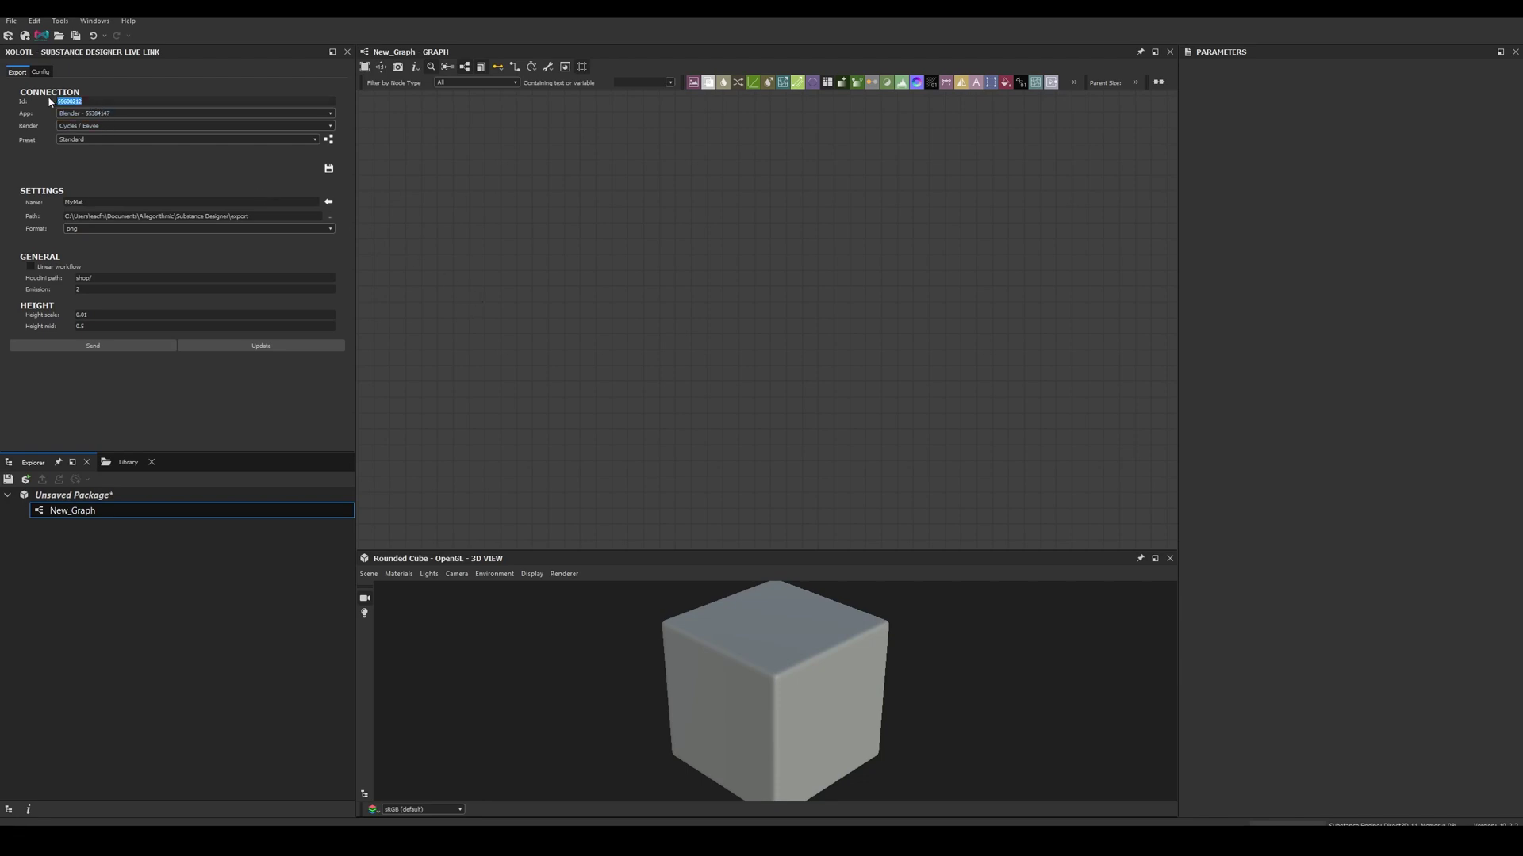
left_click(222, 112)
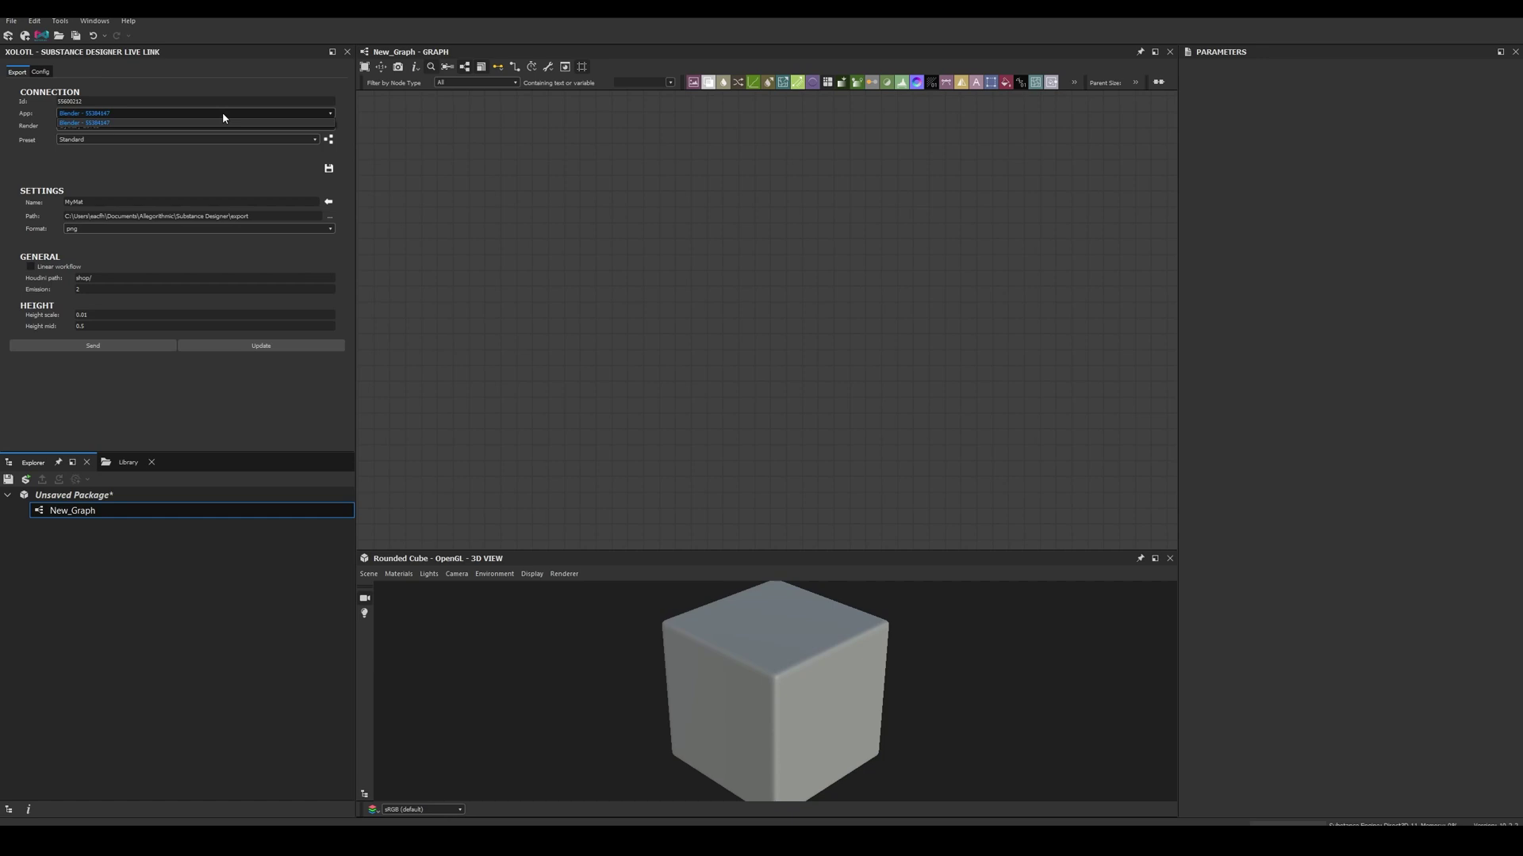
left_click(222, 112)
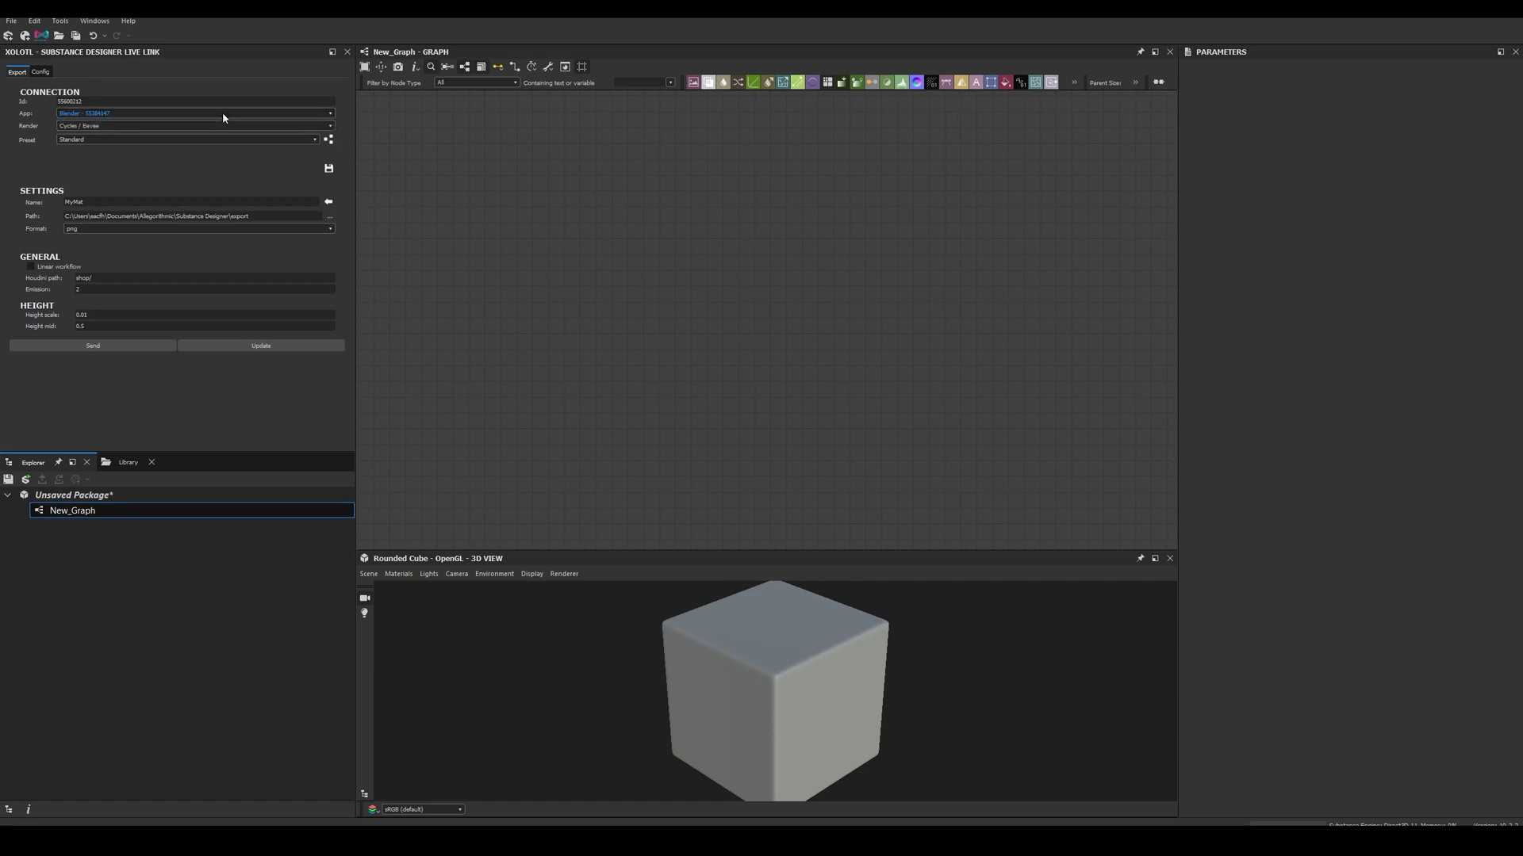
left_click(206, 124)
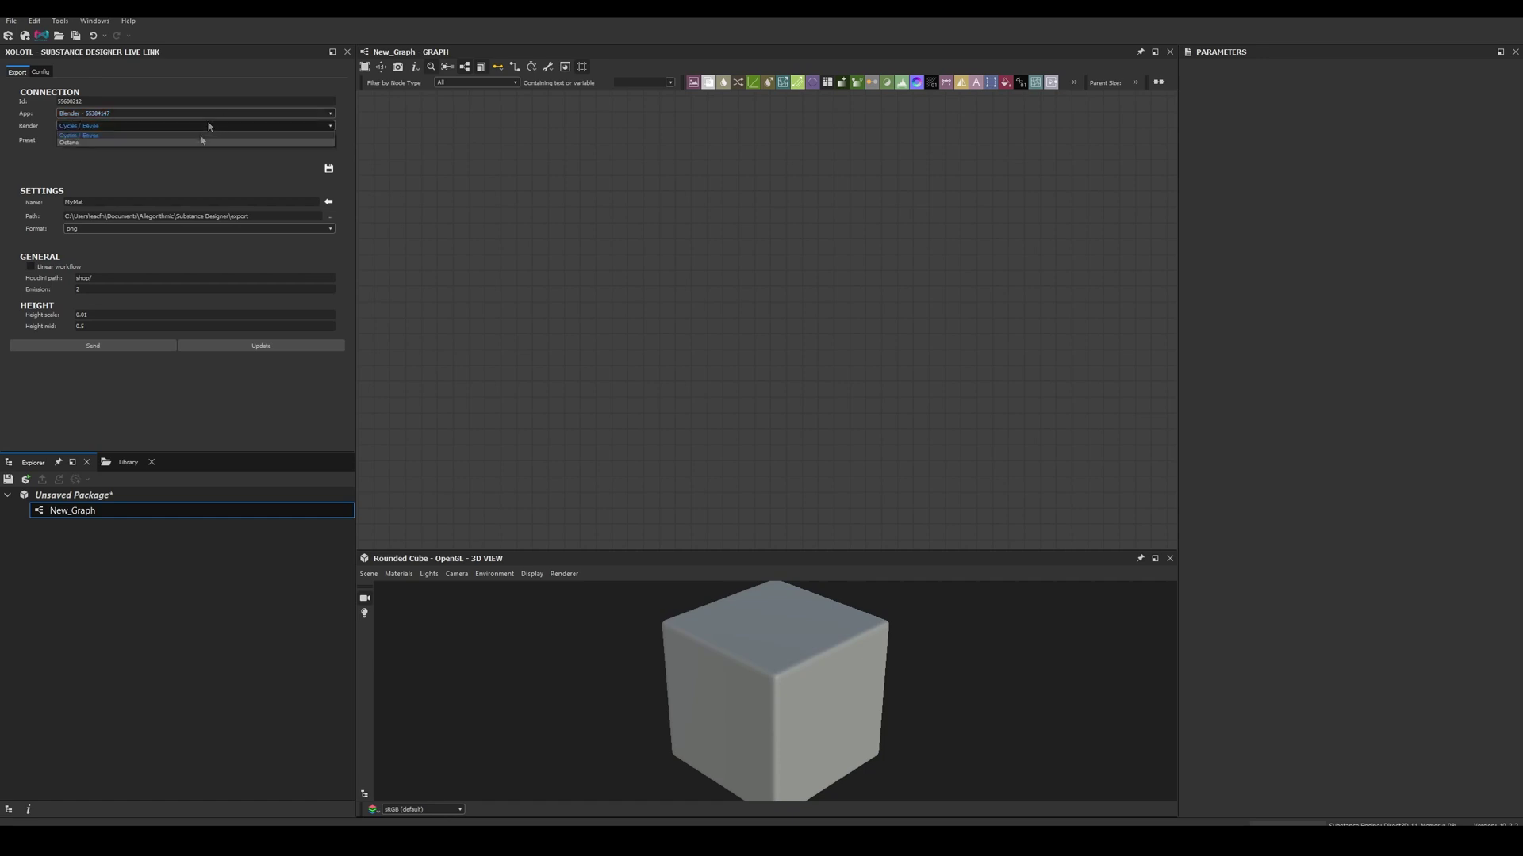
left_click(203, 142)
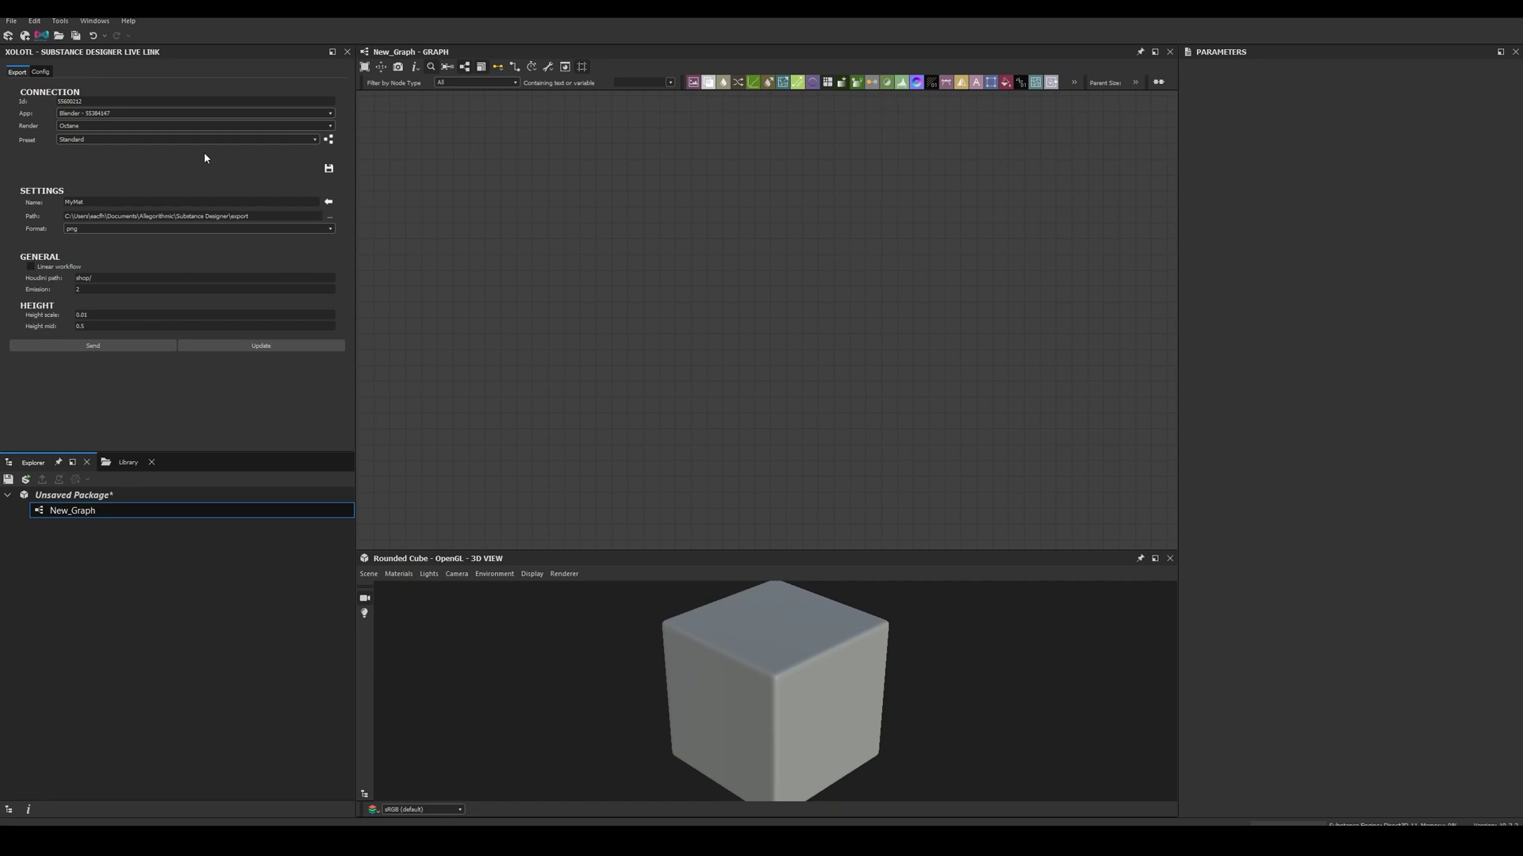
left_click(205, 141)
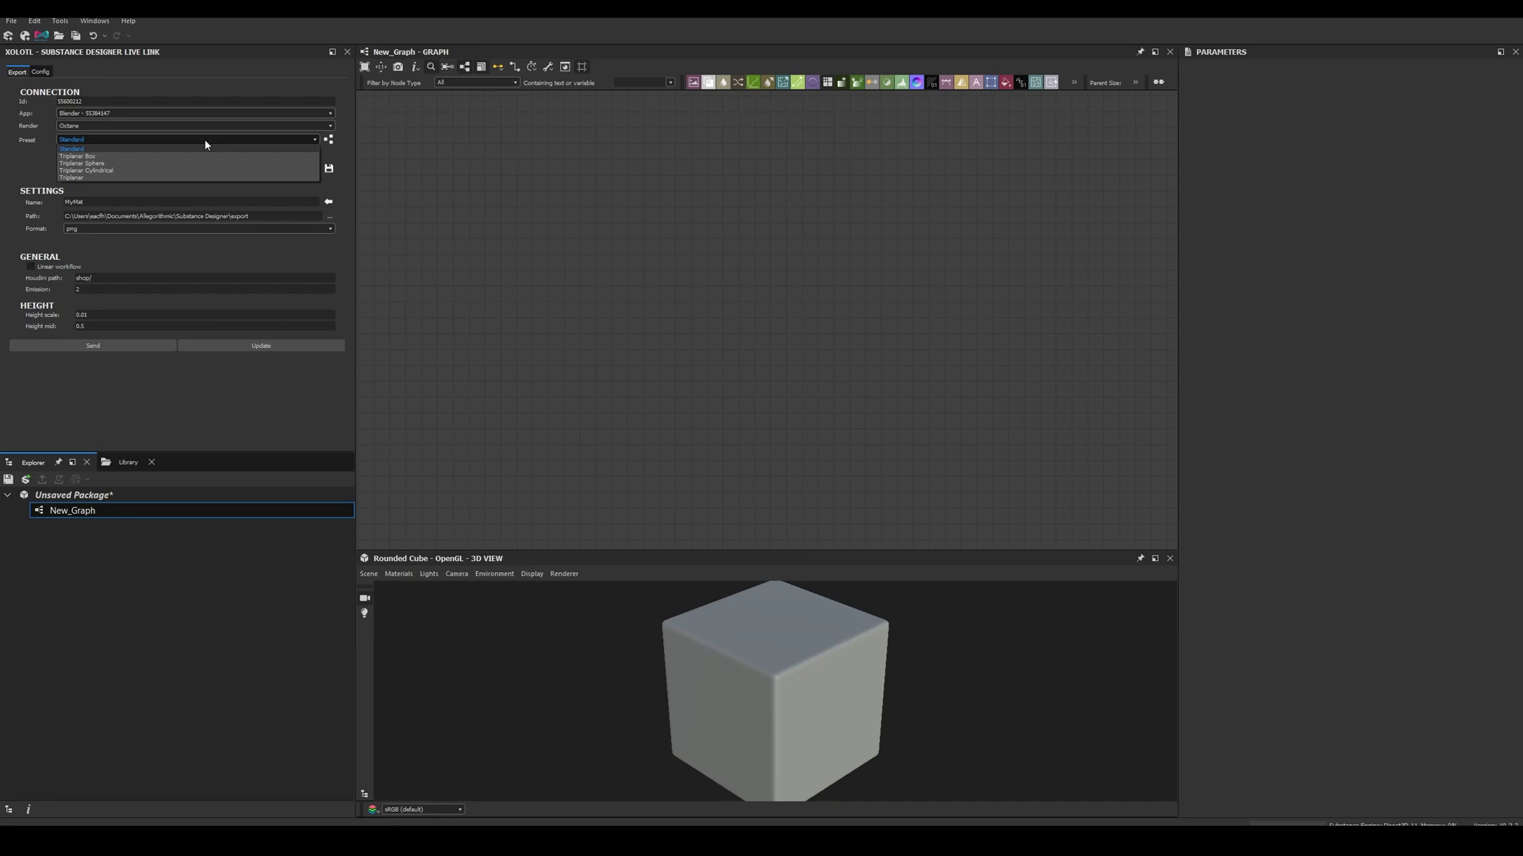
left_click(204, 141)
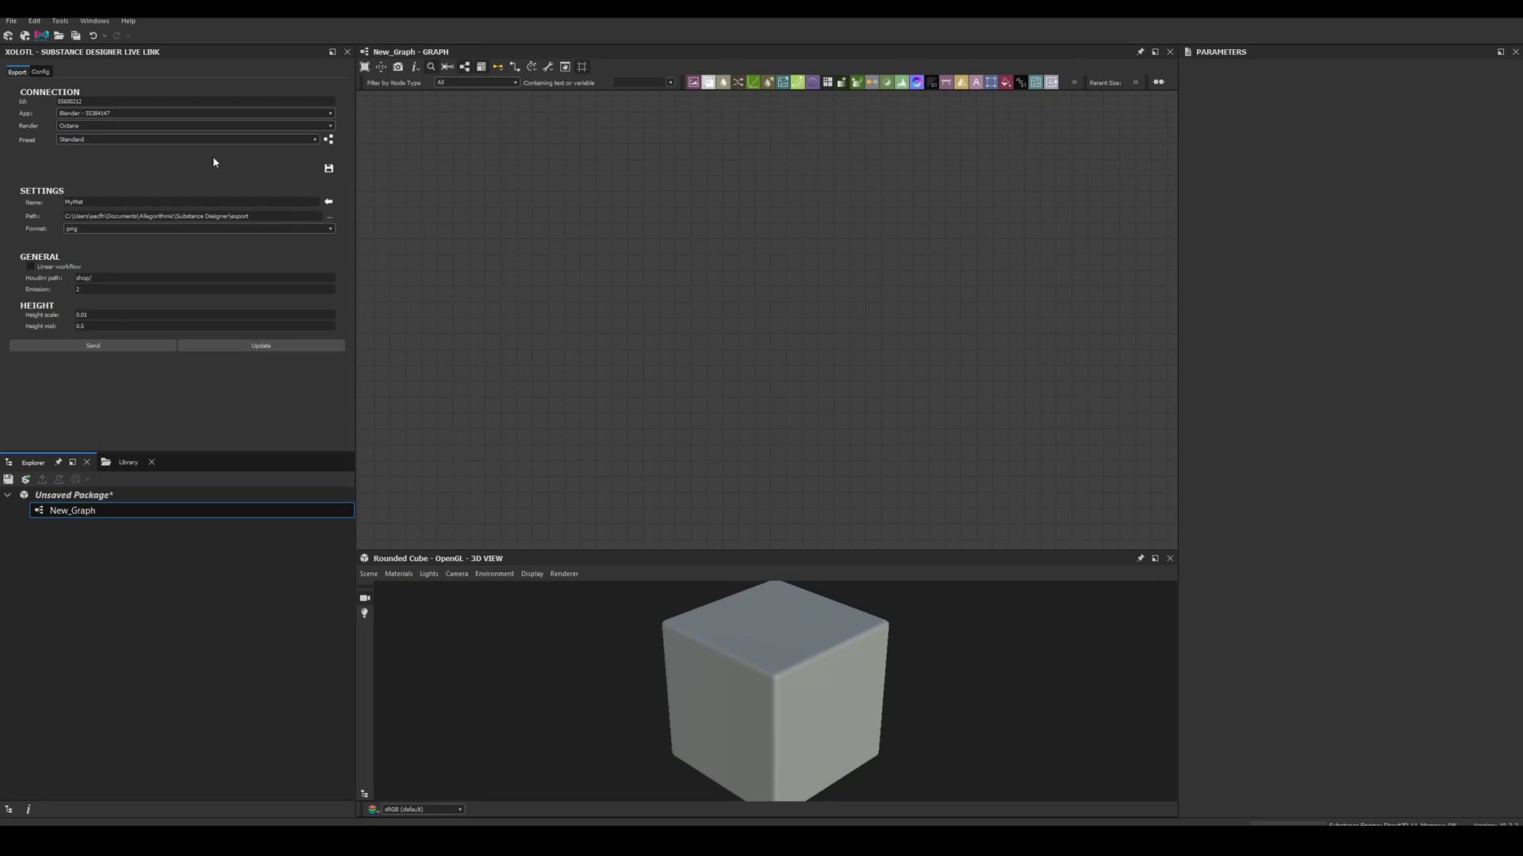
- Add the material output nodes and preview the Base Color, Metallic and Roughness outputs
left_click(329, 140)
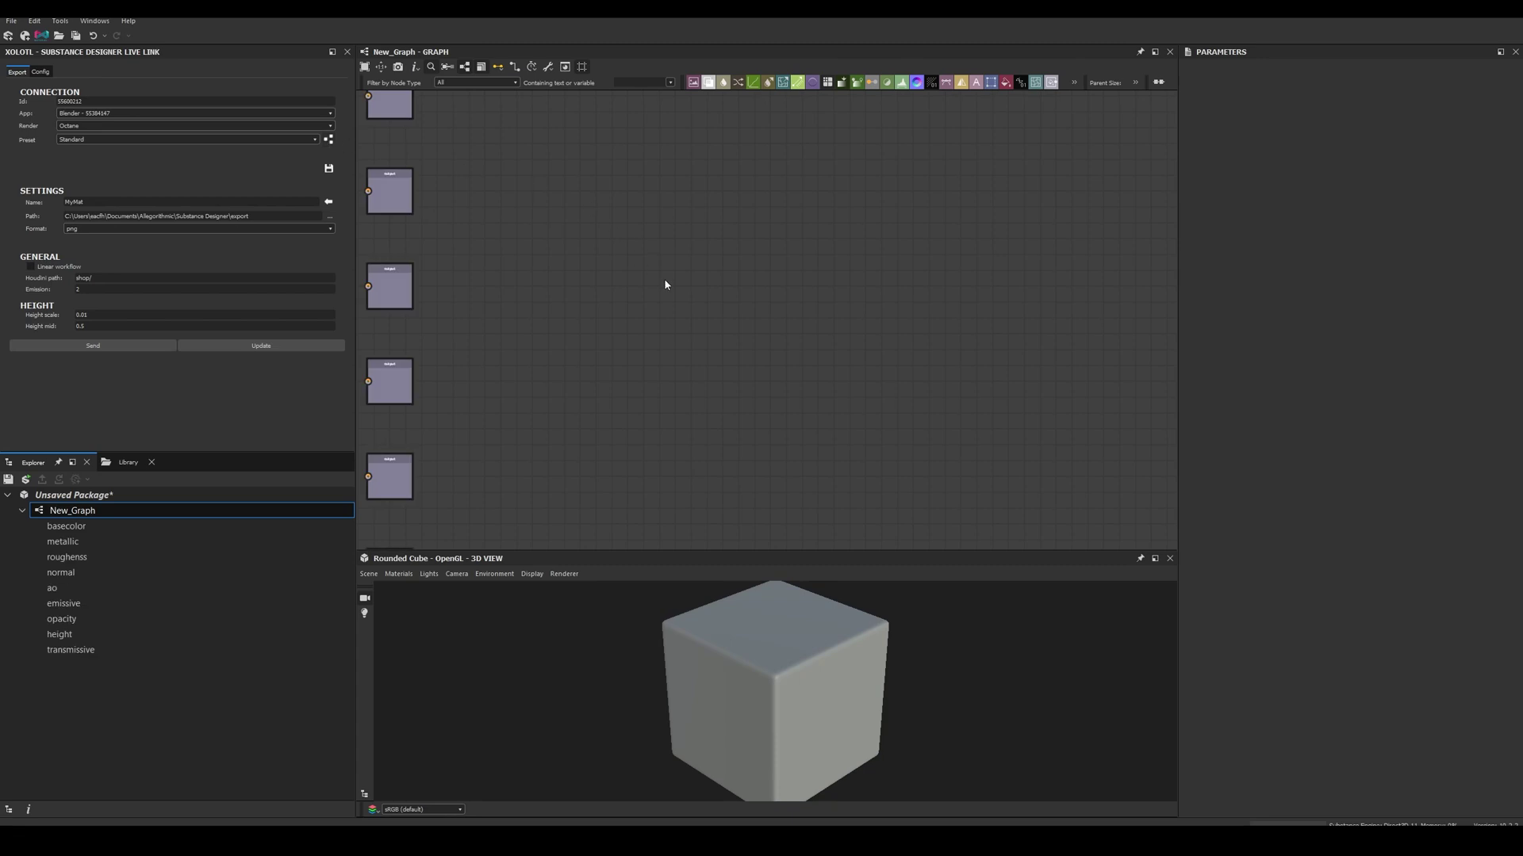
scroll(579, 269, "down", 4)
left_click_drag(441, 152, 555, 547)
scroll(464, 171, "up", 4)
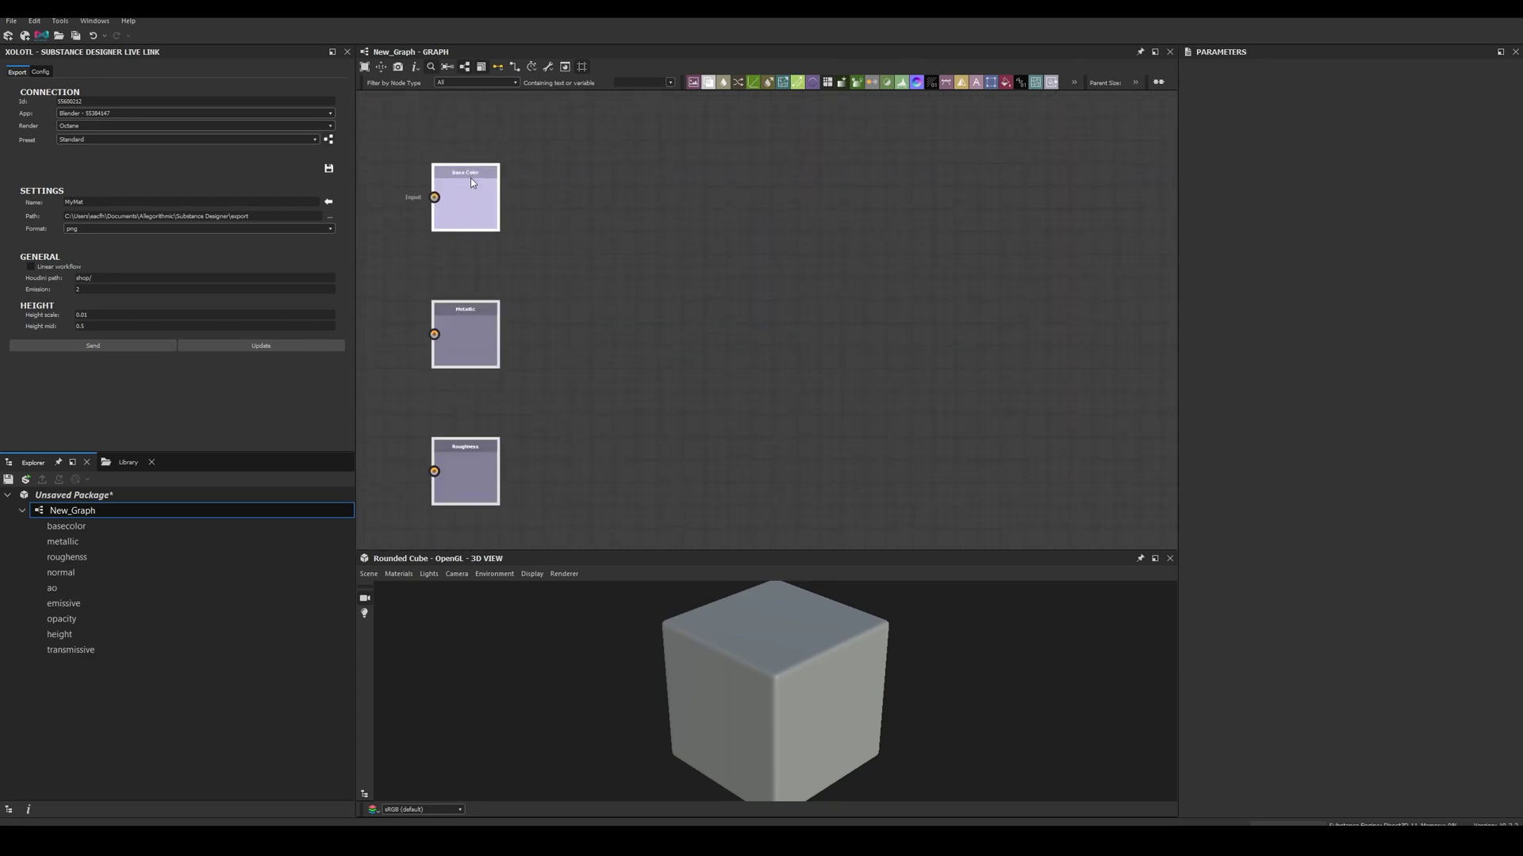
double_click(470, 177)
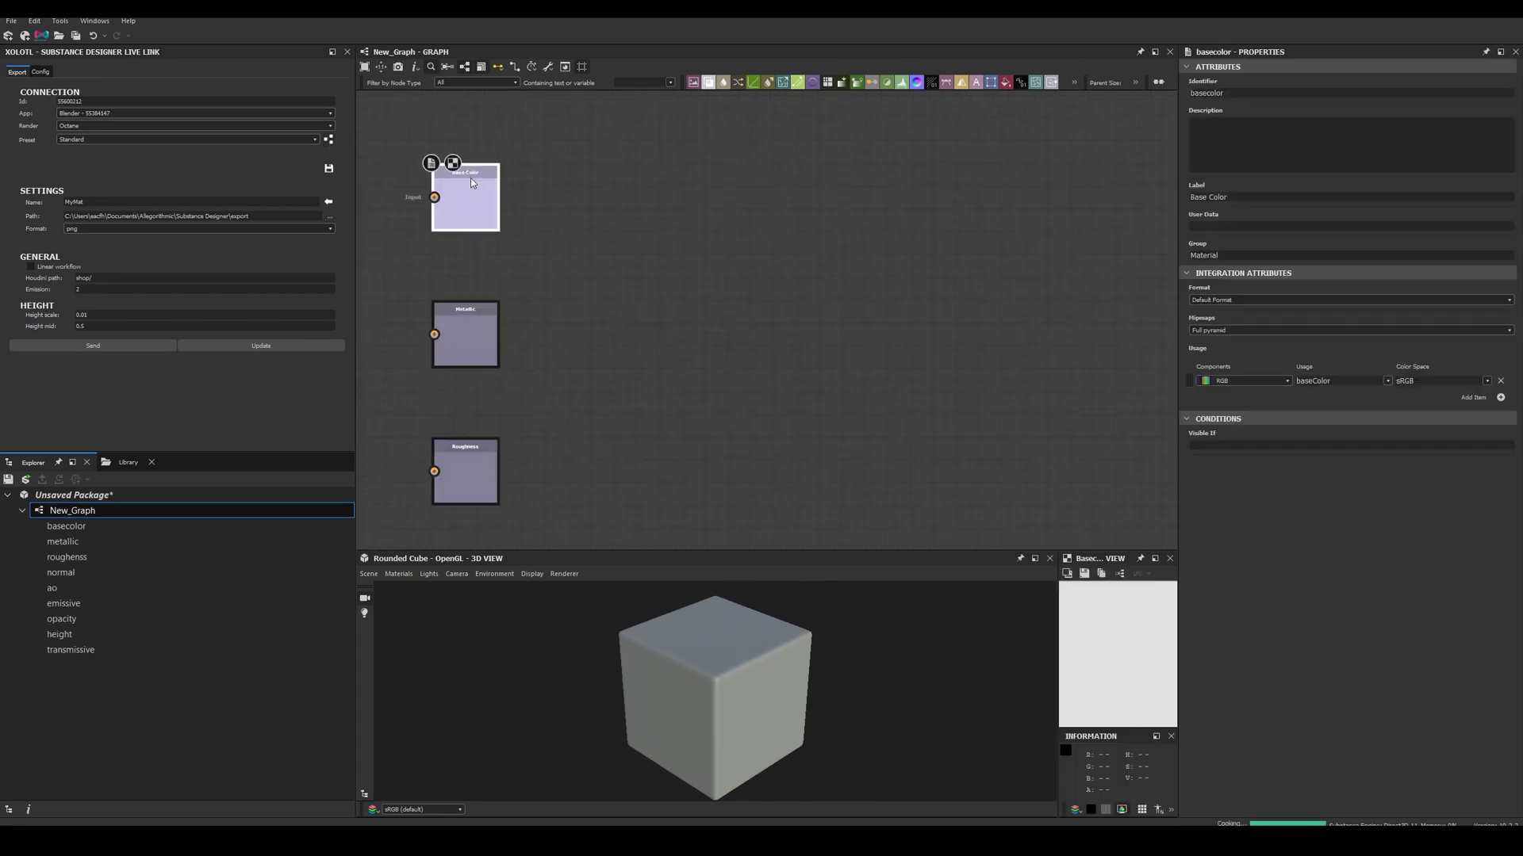
double_click(475, 322)
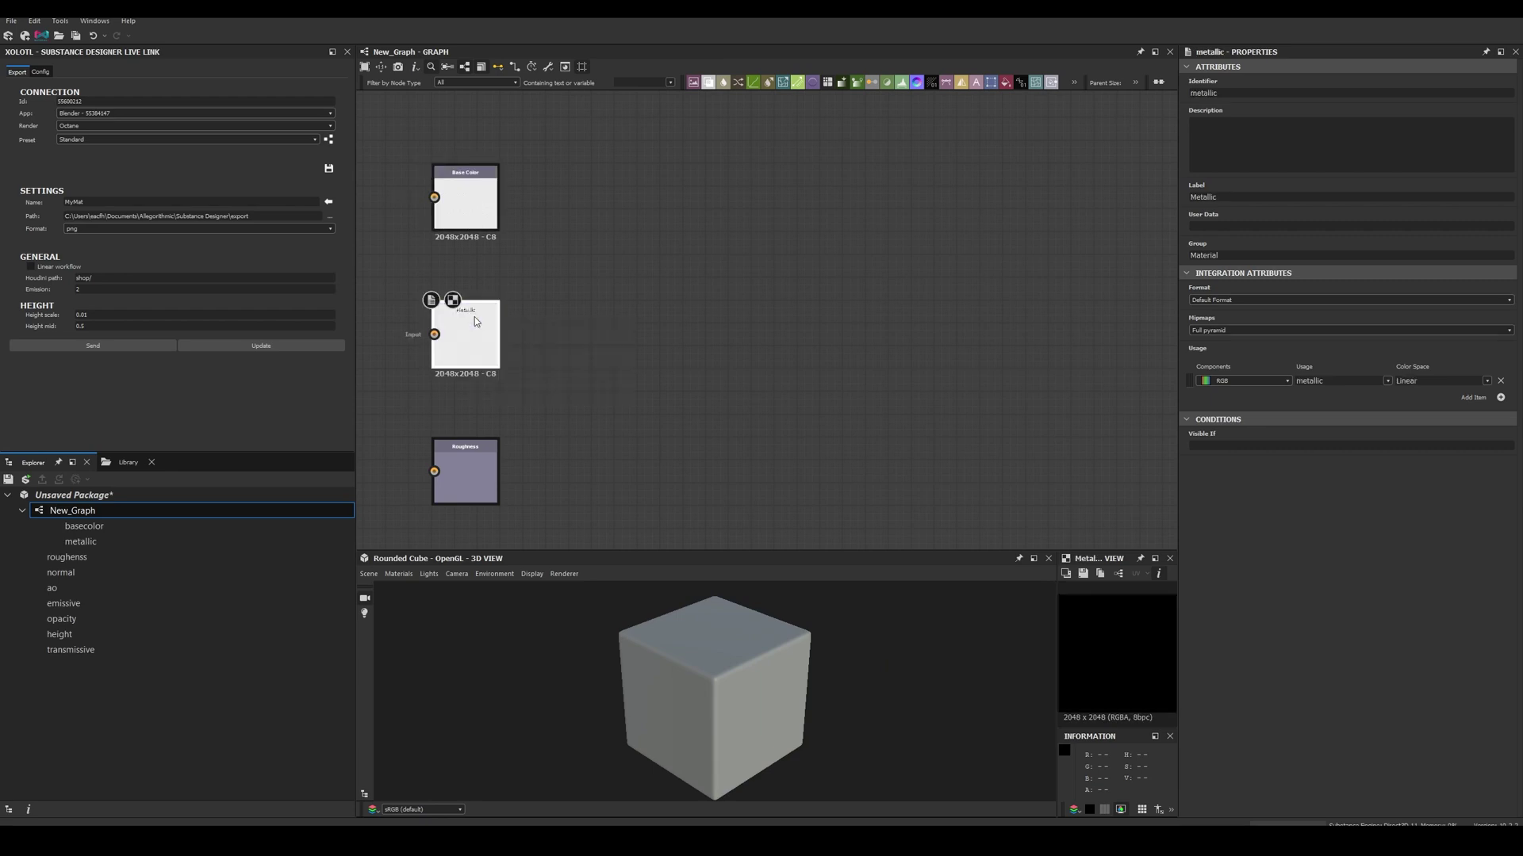
double_click(478, 470)
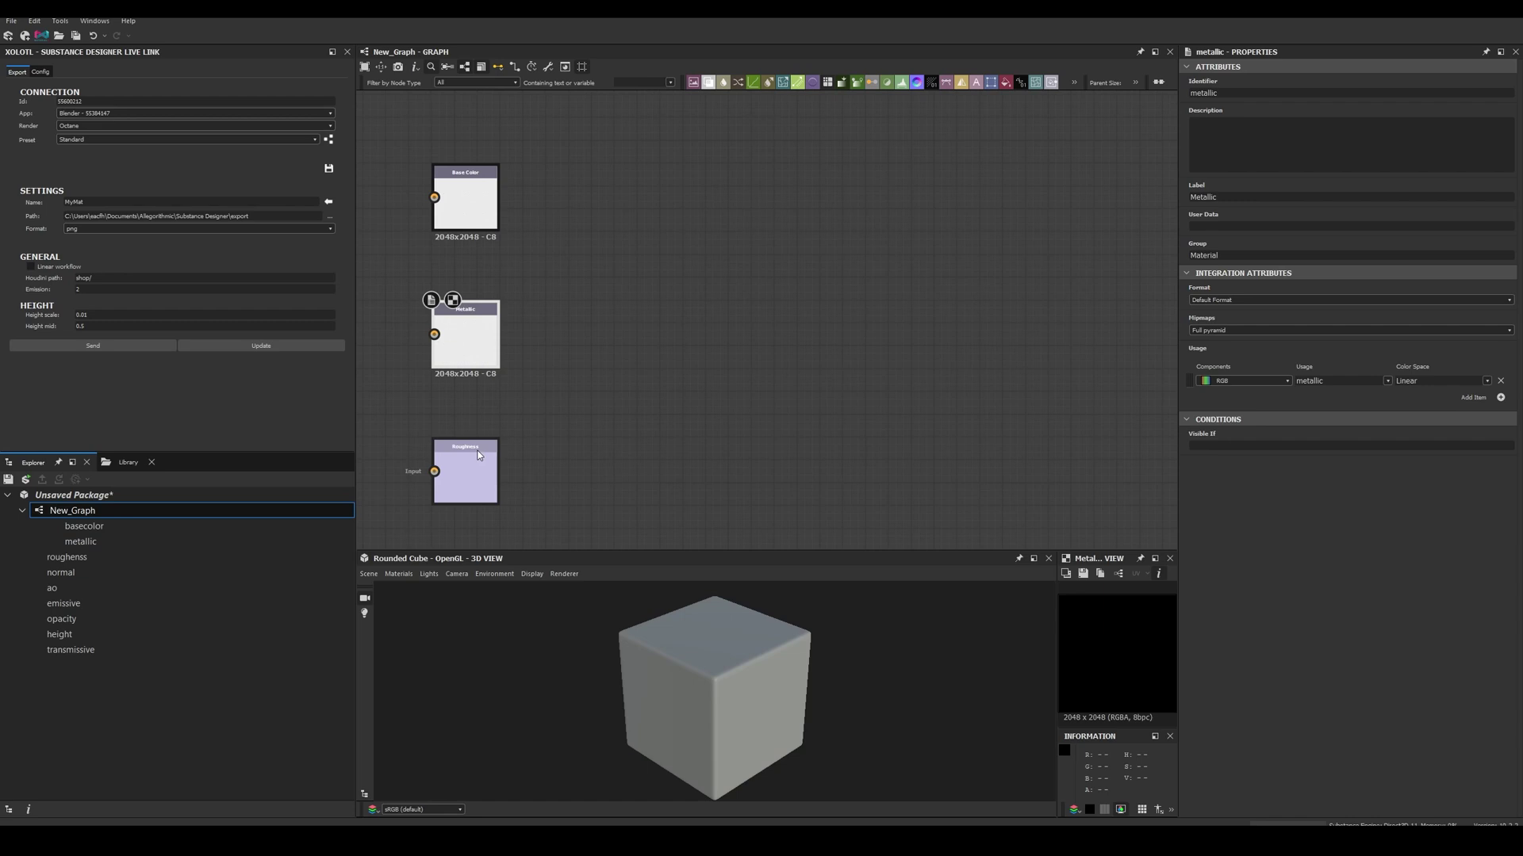
- Remove the accidental duplicate output set, then delete the Emissive and Opacity outputs
scroll(564, 387, "down", 5)
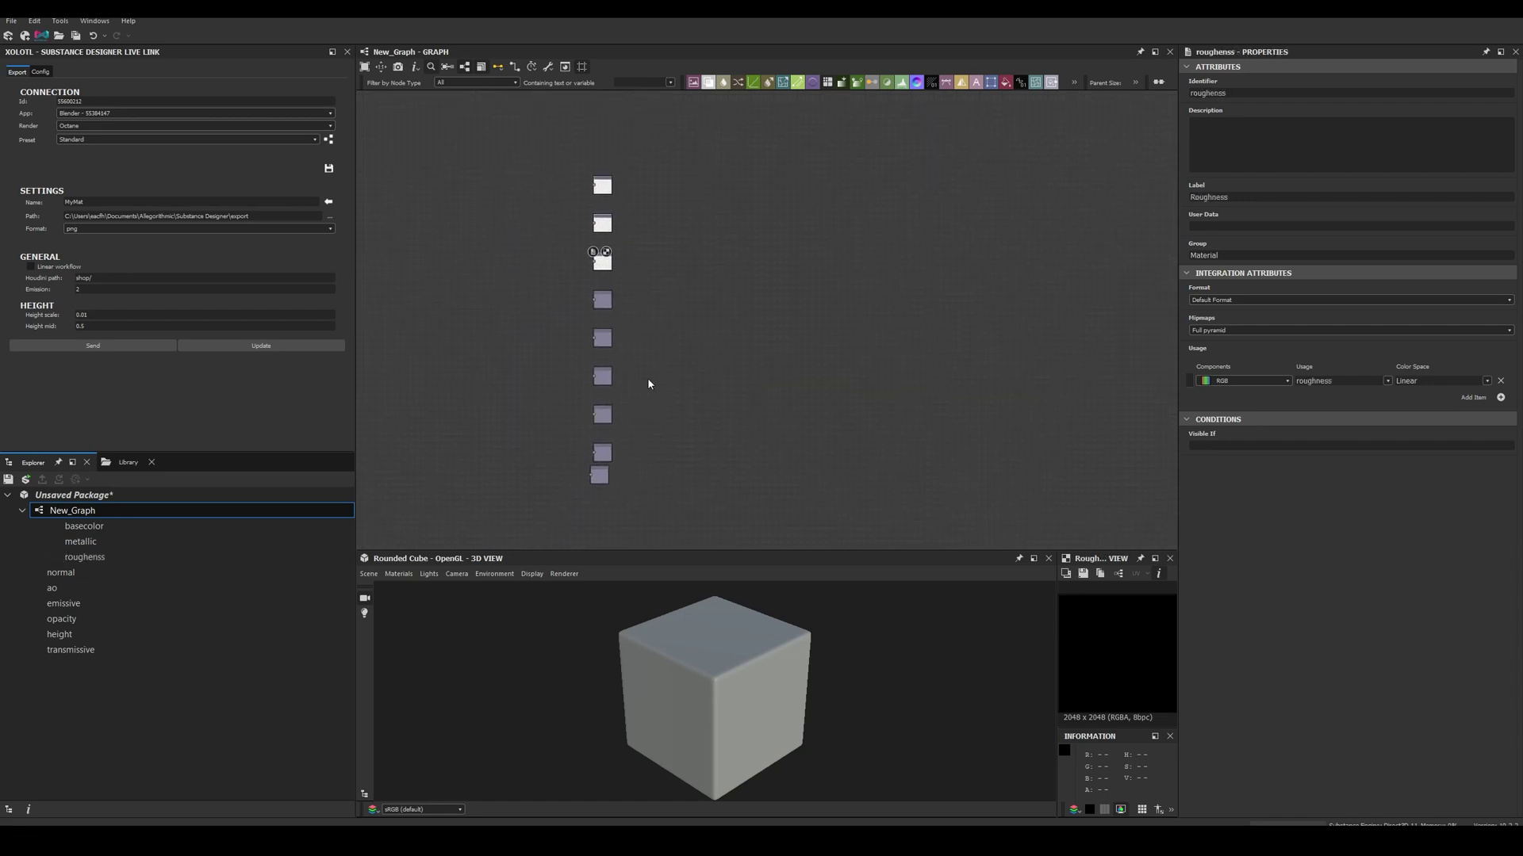
middle_click_drag(682, 337, 669, 391)
scroll(575, 249, "up", 1)
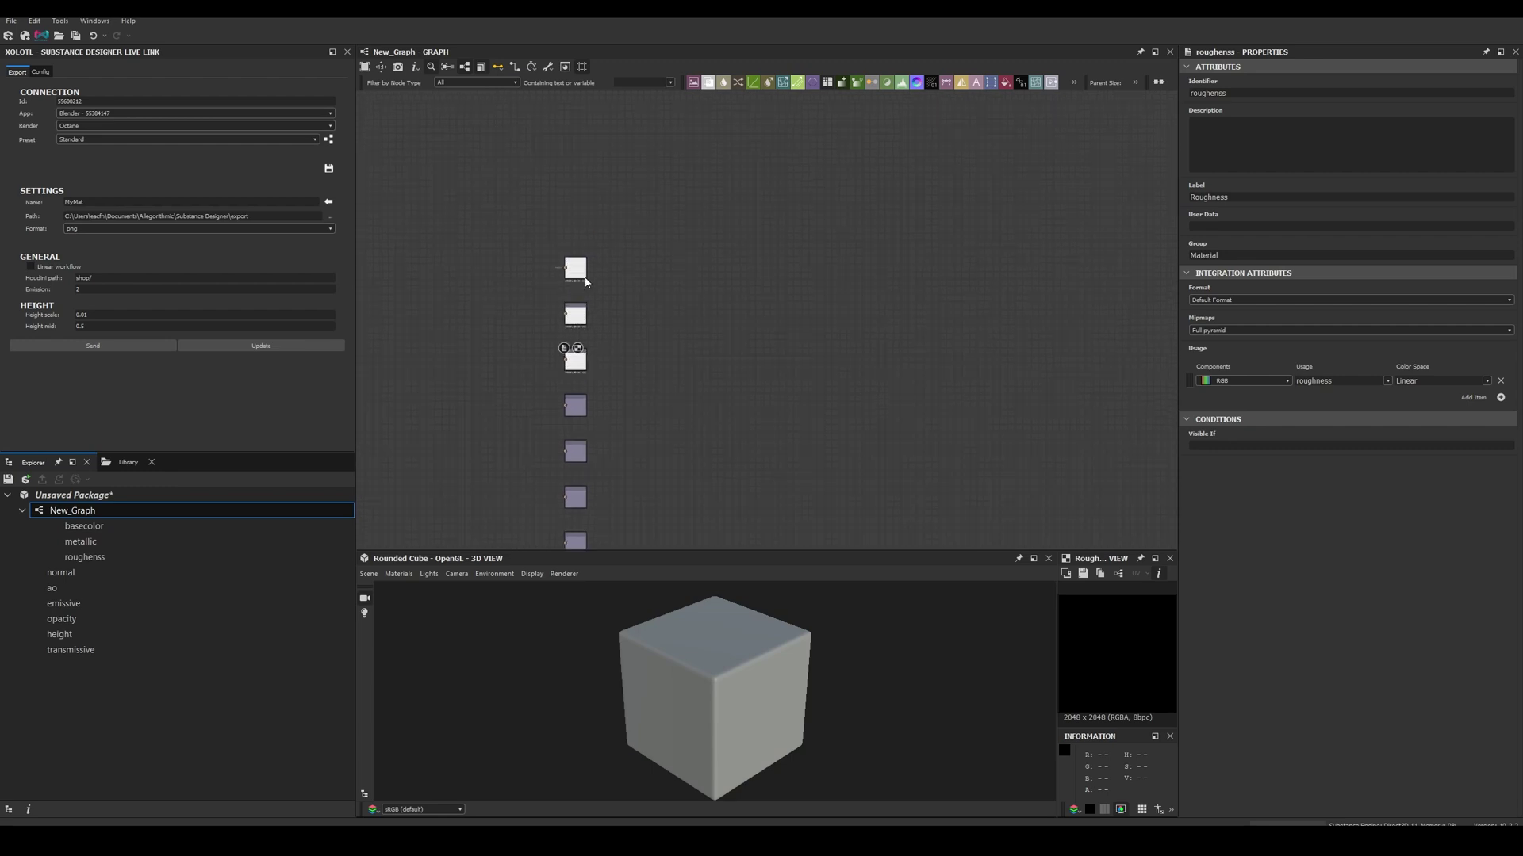
left_click(575, 268)
left_click(328, 140)
scroll(668, 346, "down", 2)
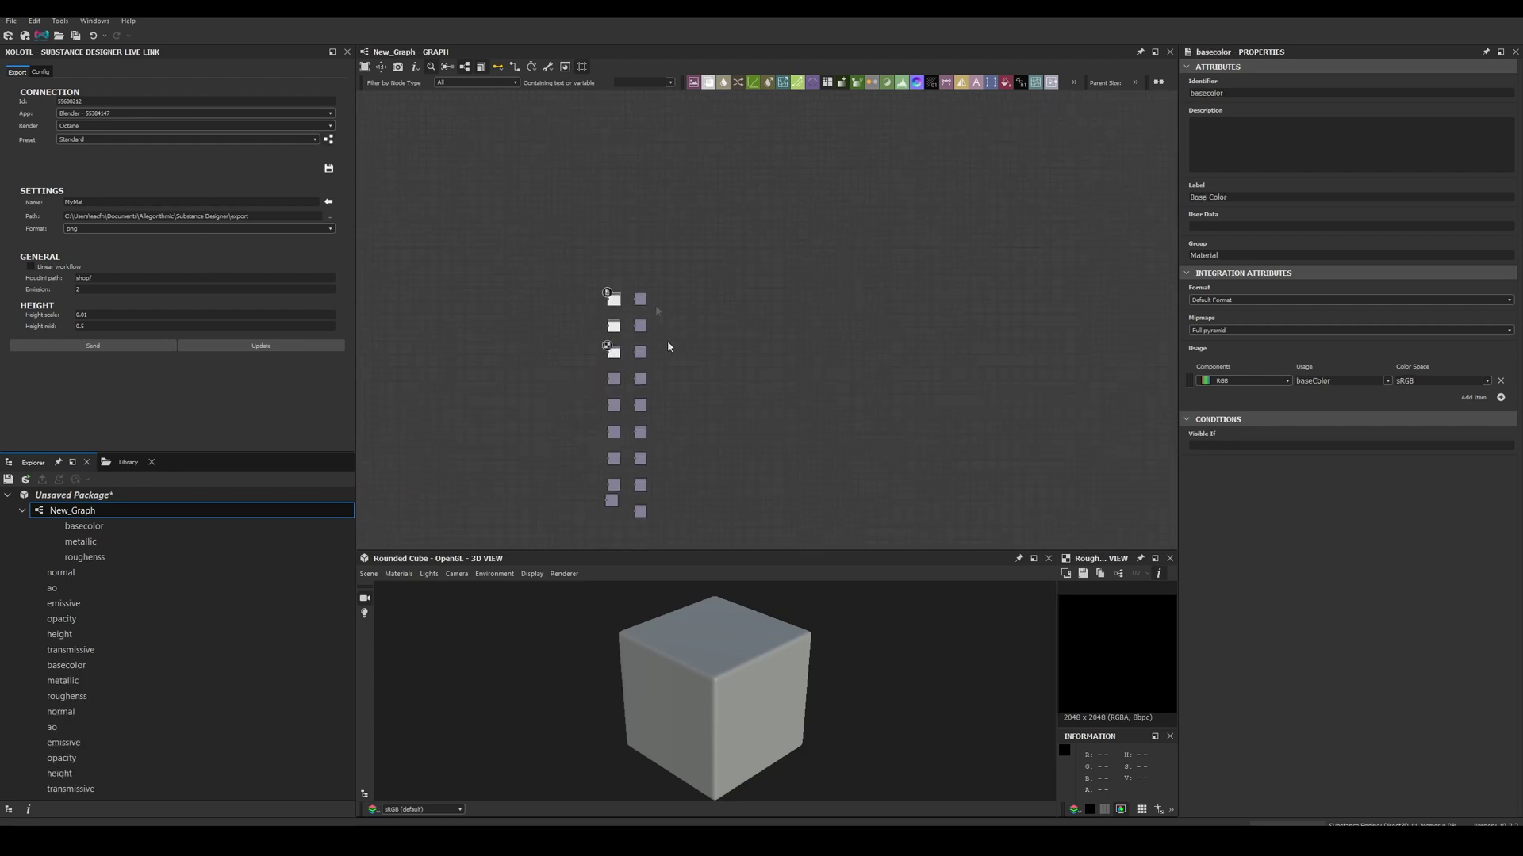
key("Delete")
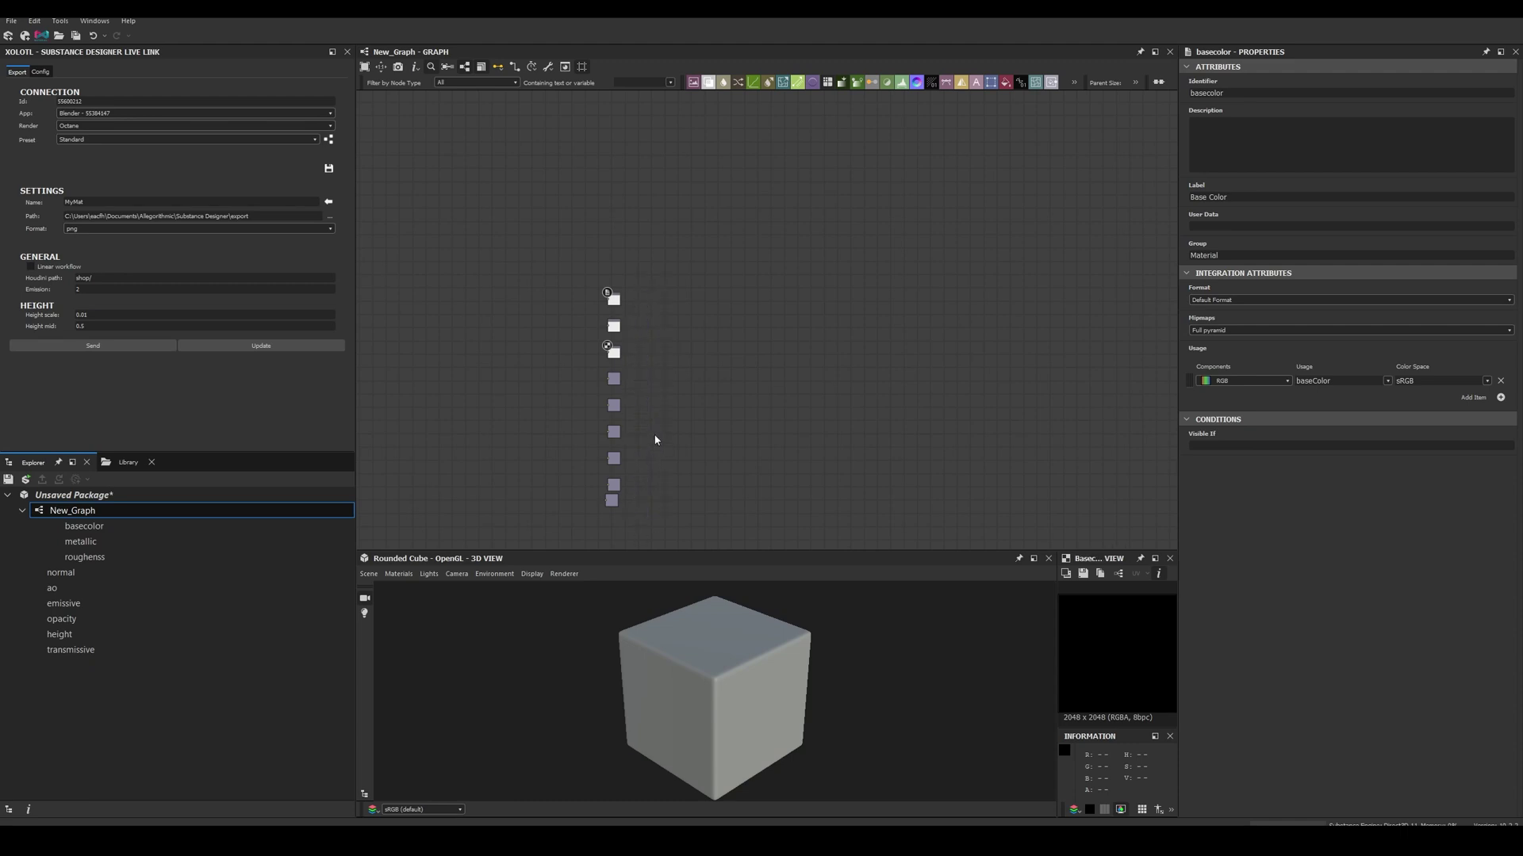
scroll(655, 439, "up", 5)
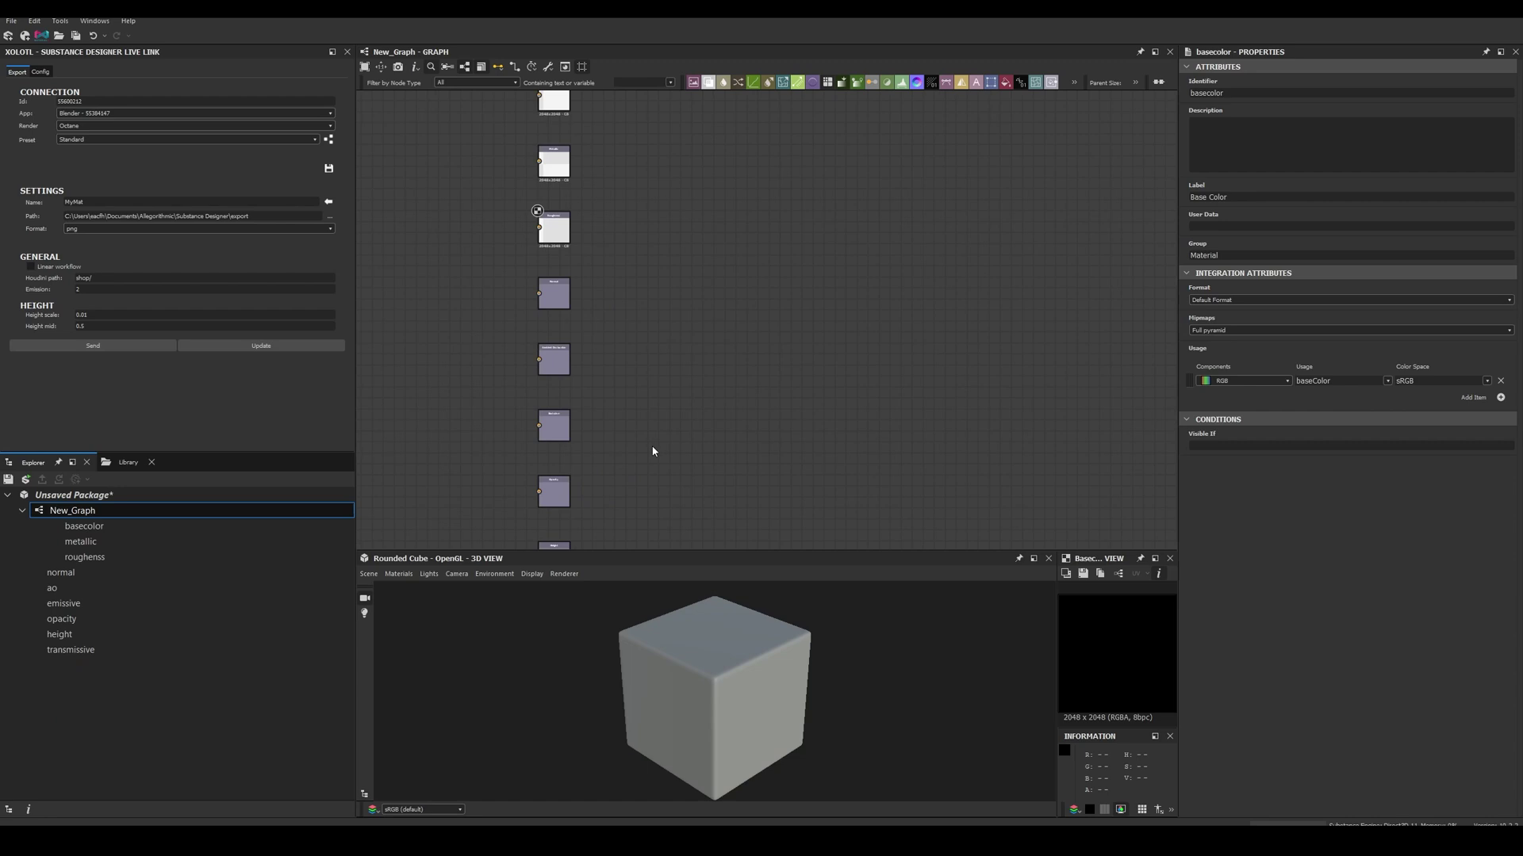
left_click_drag(652, 270, 486, 493)
key("Delete")
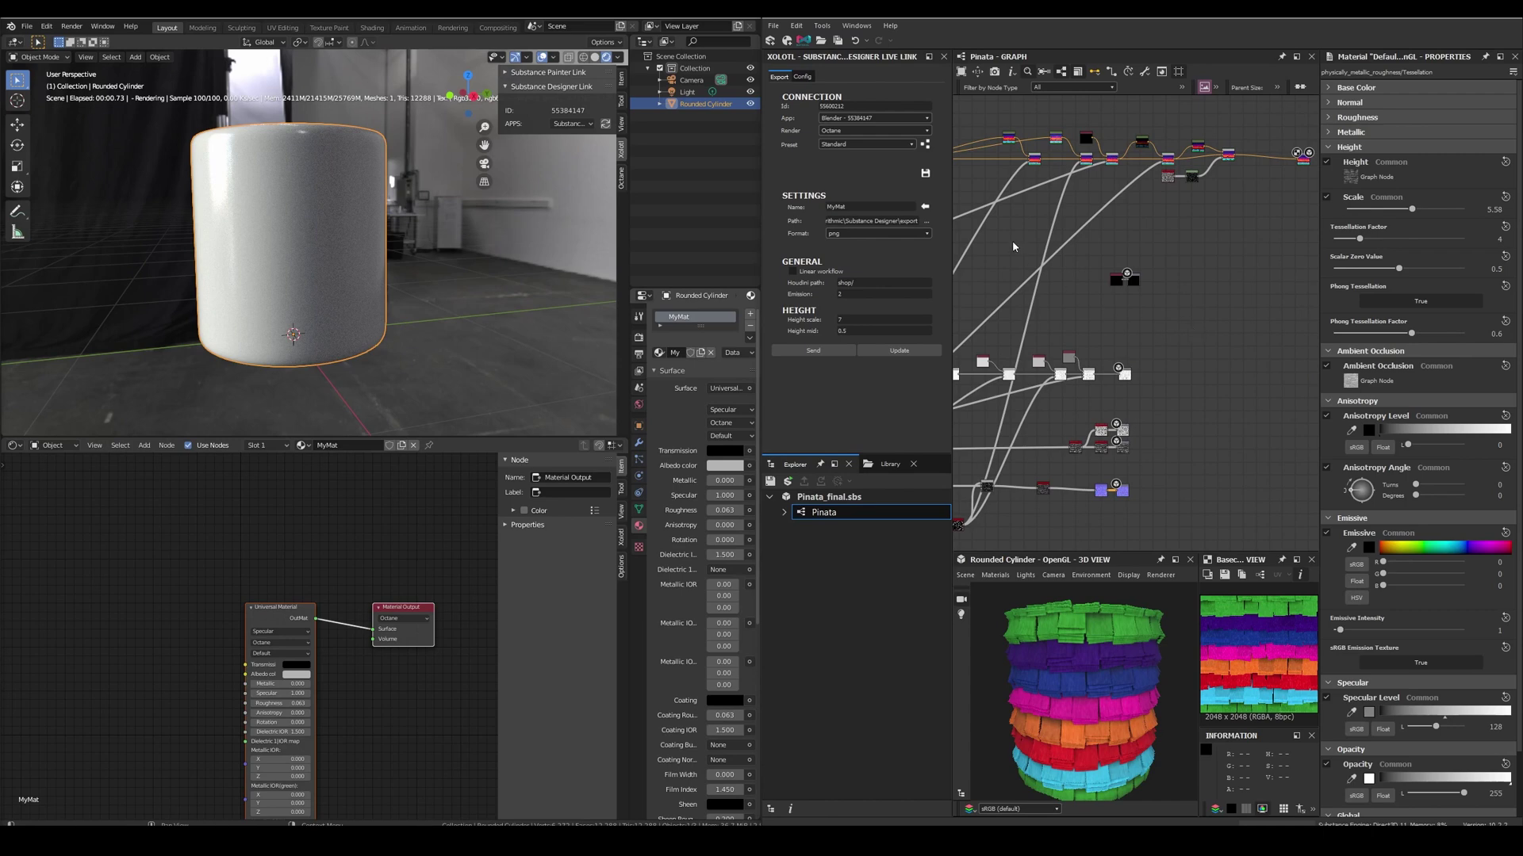
- Replace the Live Link material name MyMat with Pinata, check the export path, keep png format
left_click_drag(856, 208, 820, 207)
left_click(926, 208)
double_click(869, 222)
left_click_drag(871, 224, 938, 228)
left_click(868, 235)
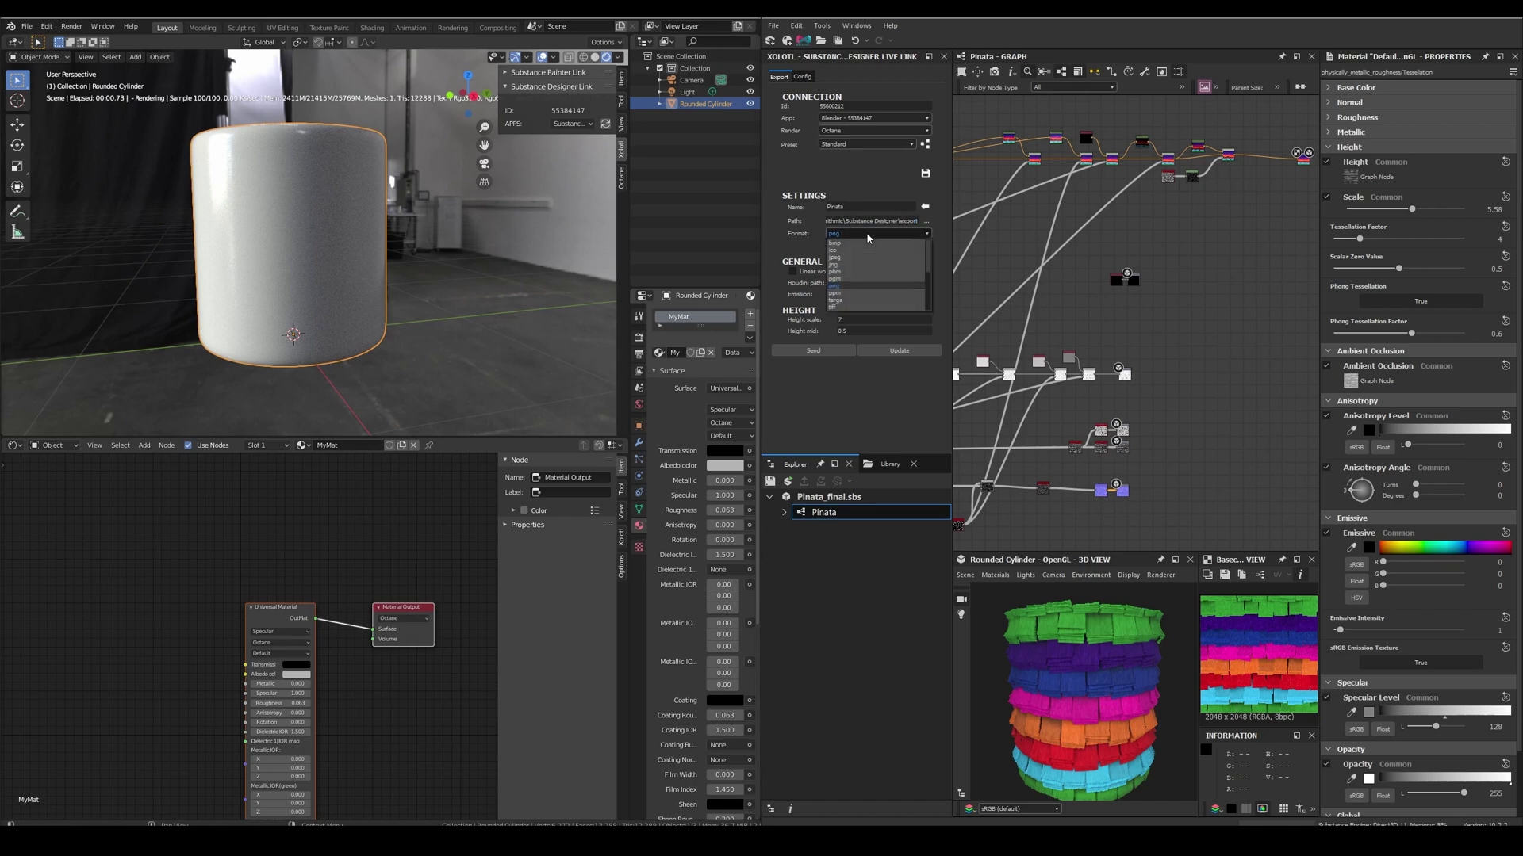
left_click(868, 235)
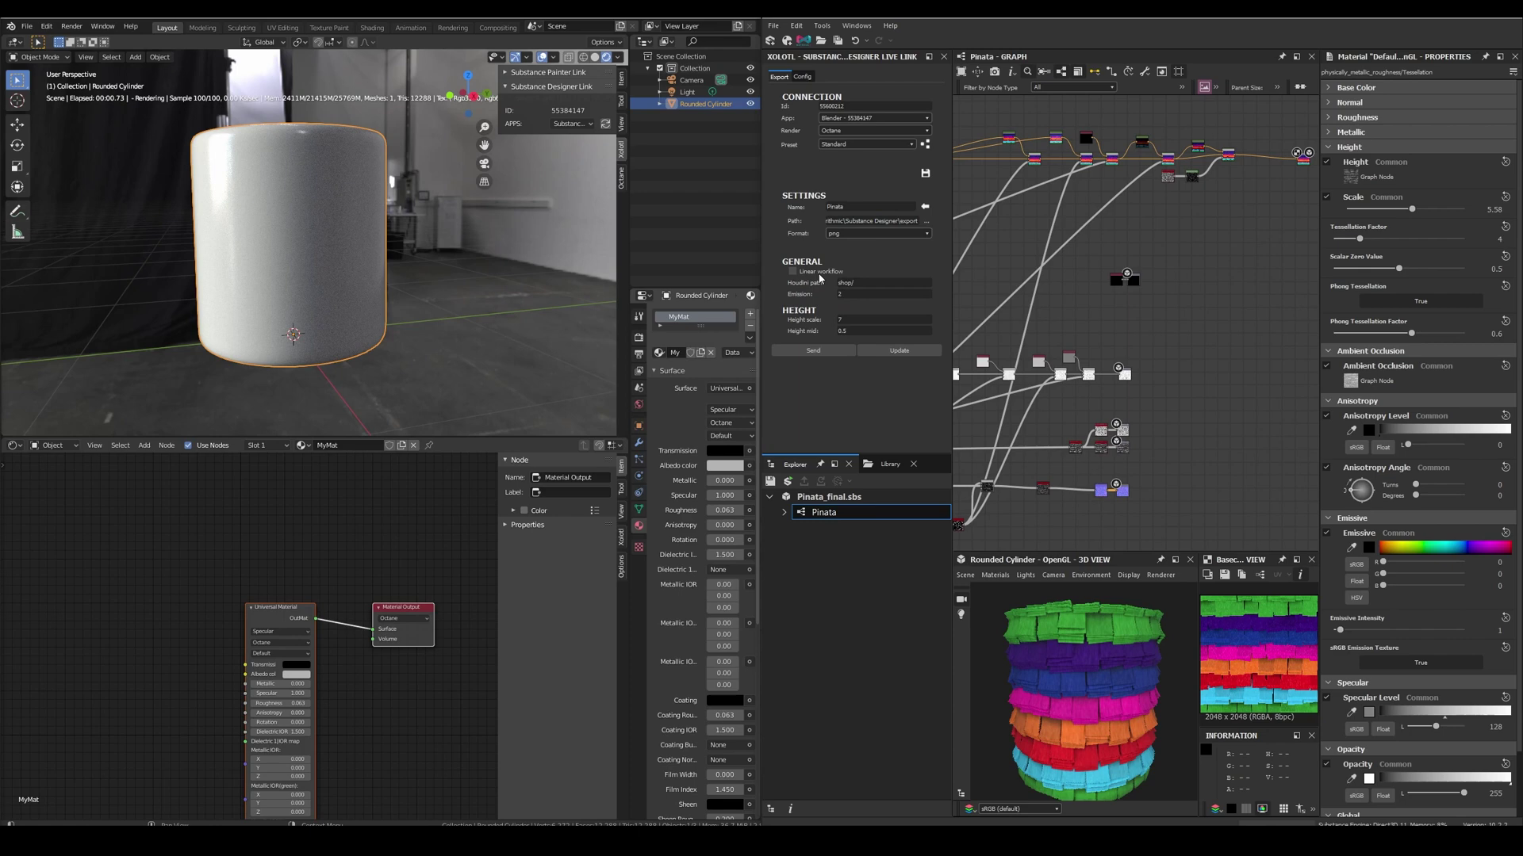
- Uncheck Linear workflow, then Send and Update the Pinata material to Blender
left_click(820, 278)
left_click(825, 350)
left_click(891, 350)
left_click(812, 352)
- Assign the Pinata material to the Rounded Cylinder and deselect it to view the Octane render
left_click(658, 353)
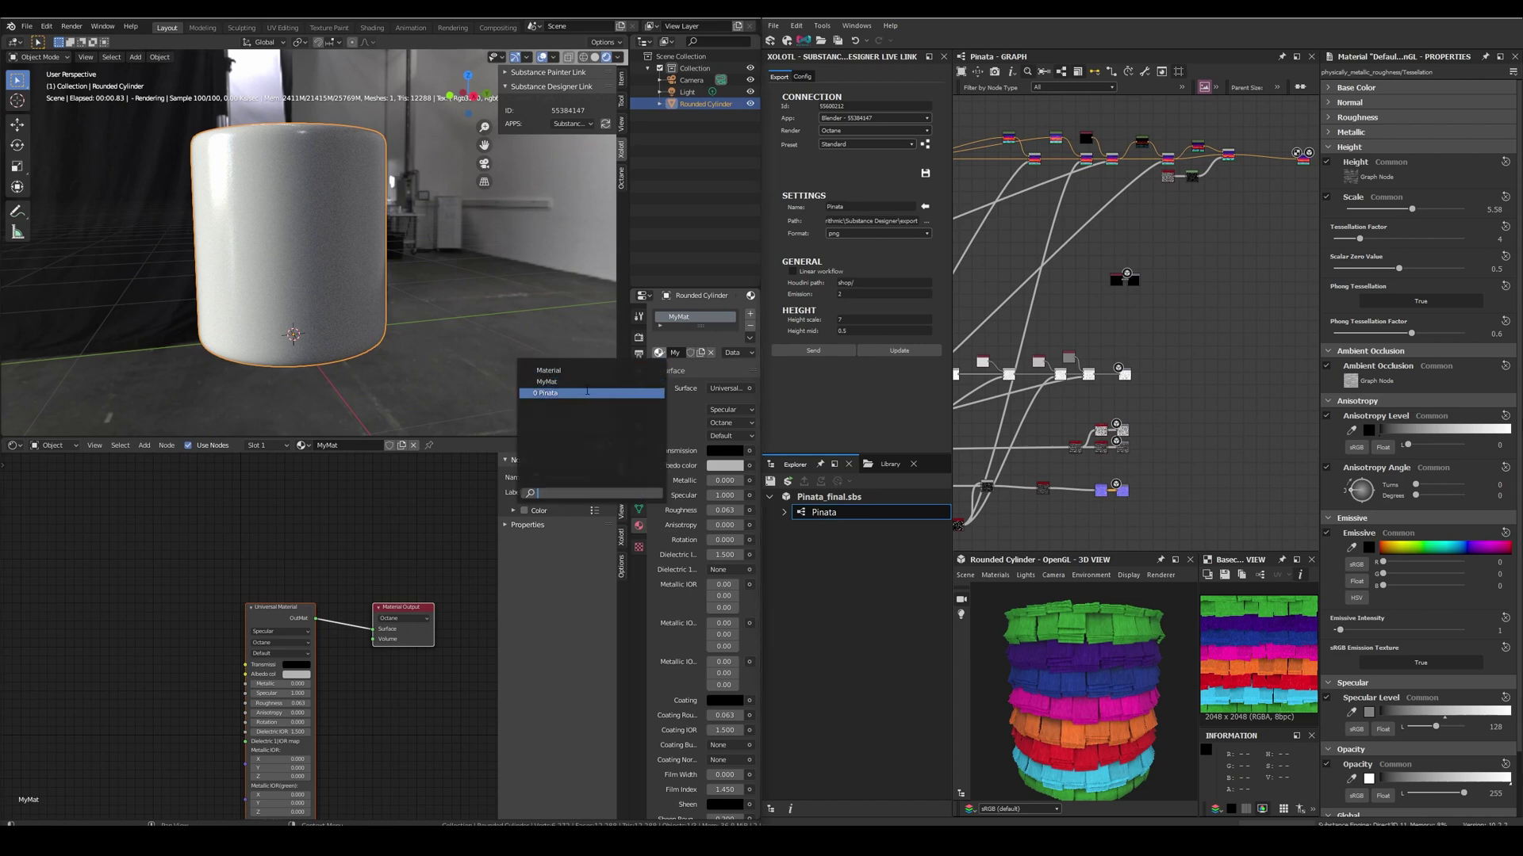
left_click(587, 392)
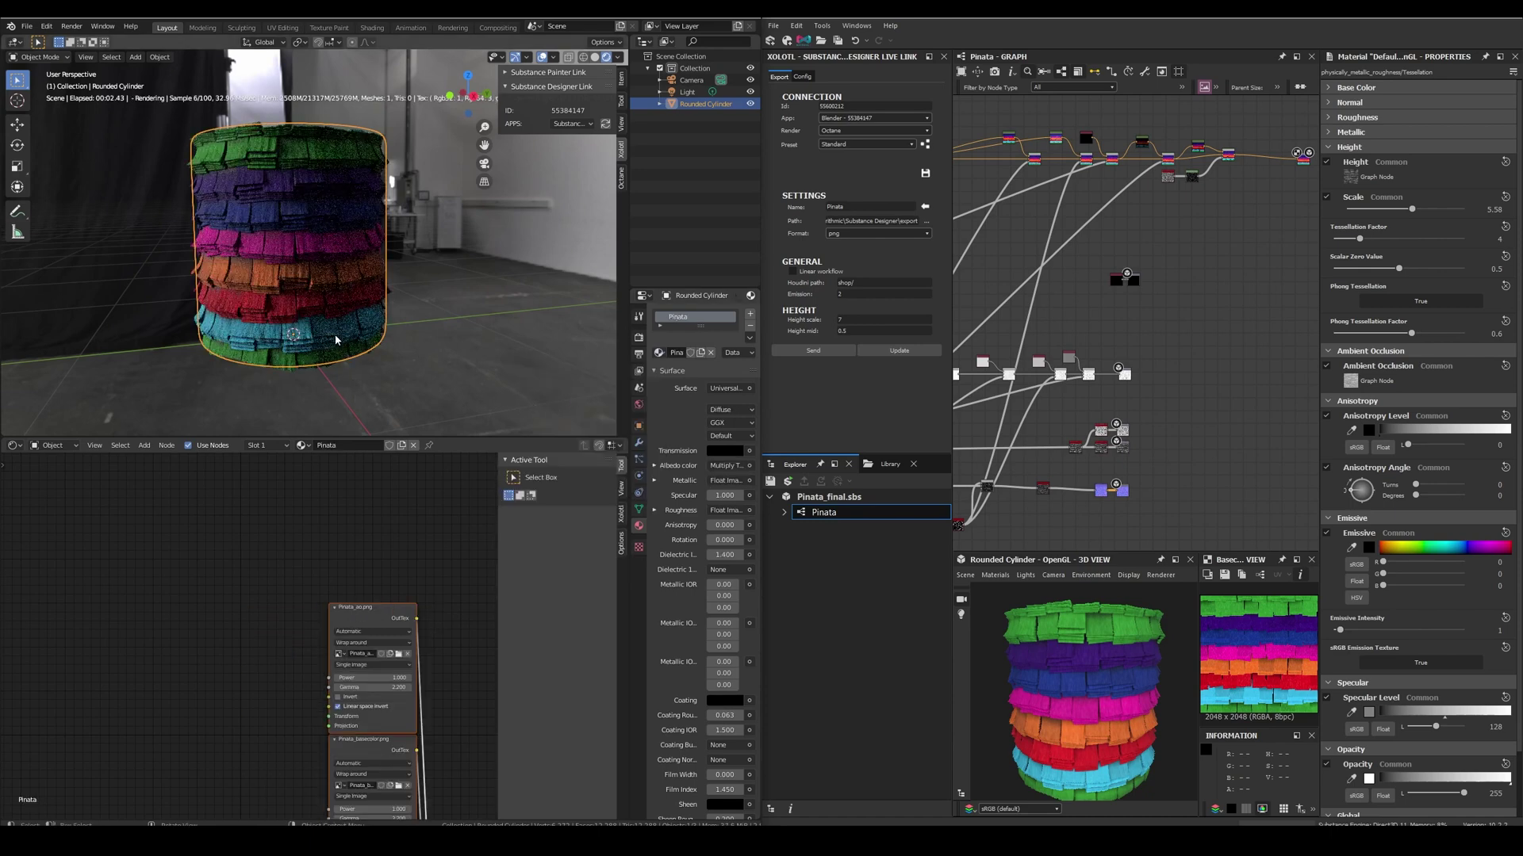
left_click(419, 318)
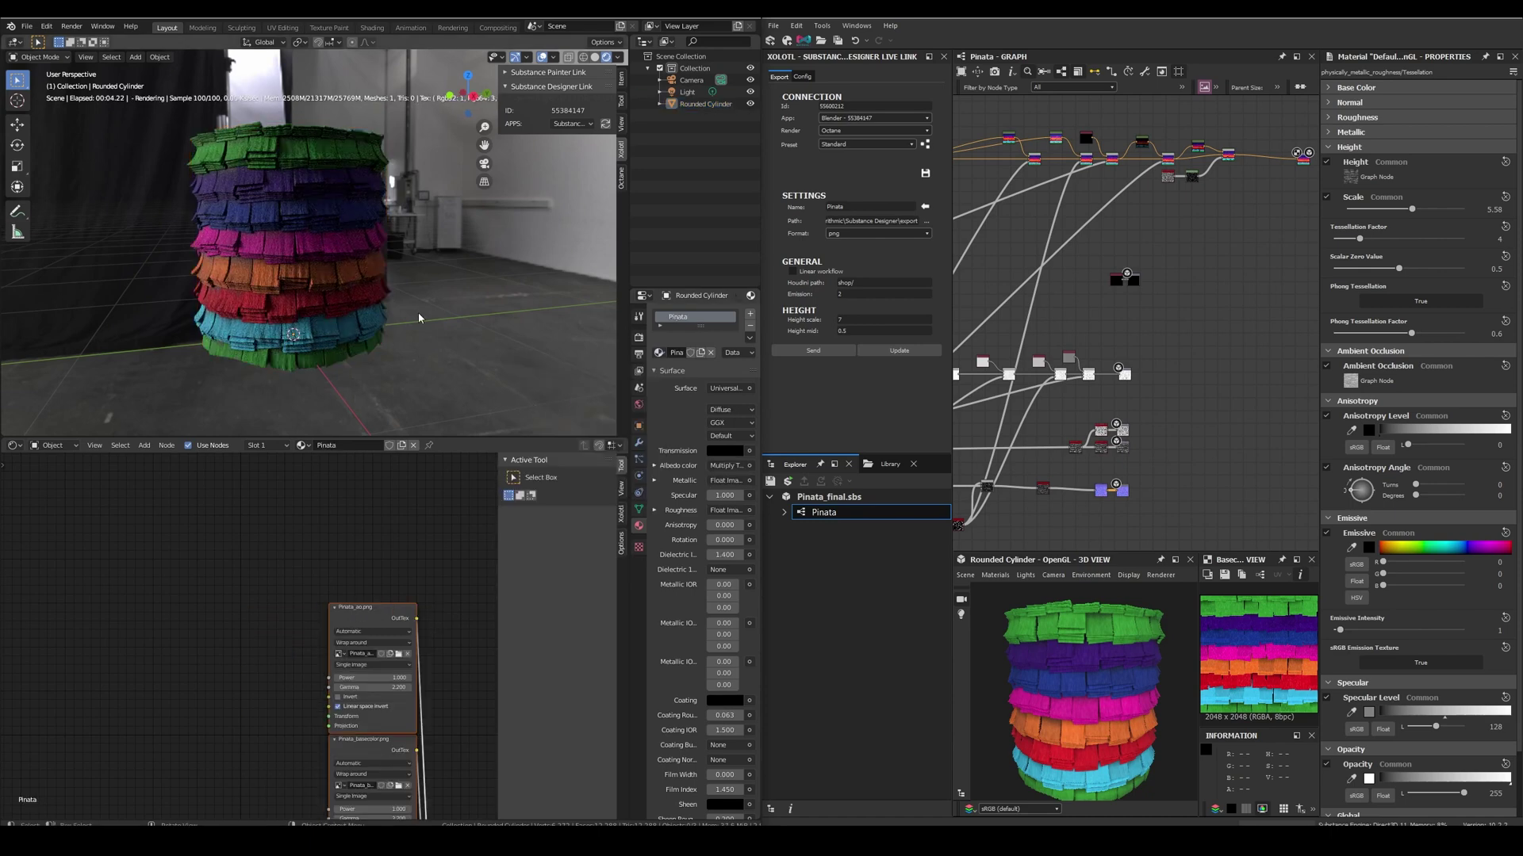